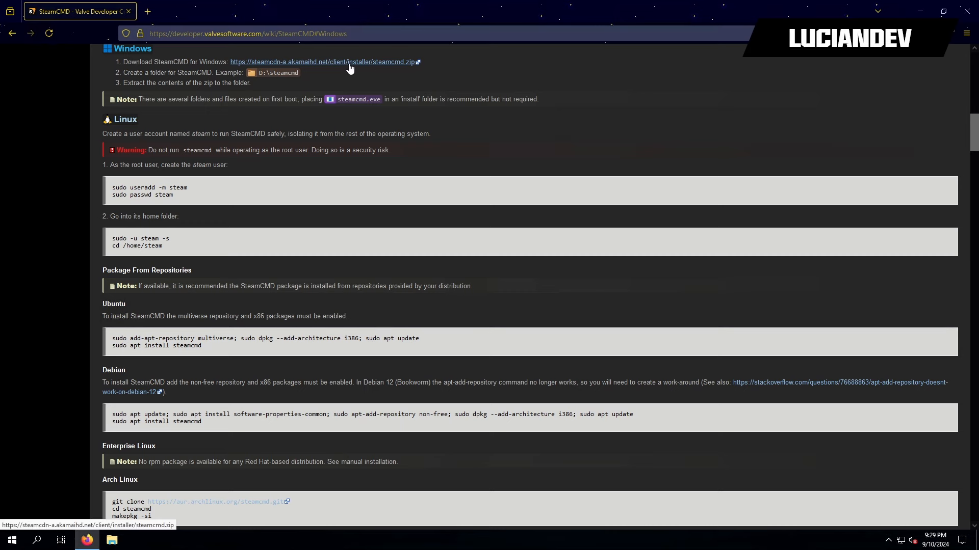
Download the SteamCMD zip for Windows from the wiki page.
left_click(318, 63)
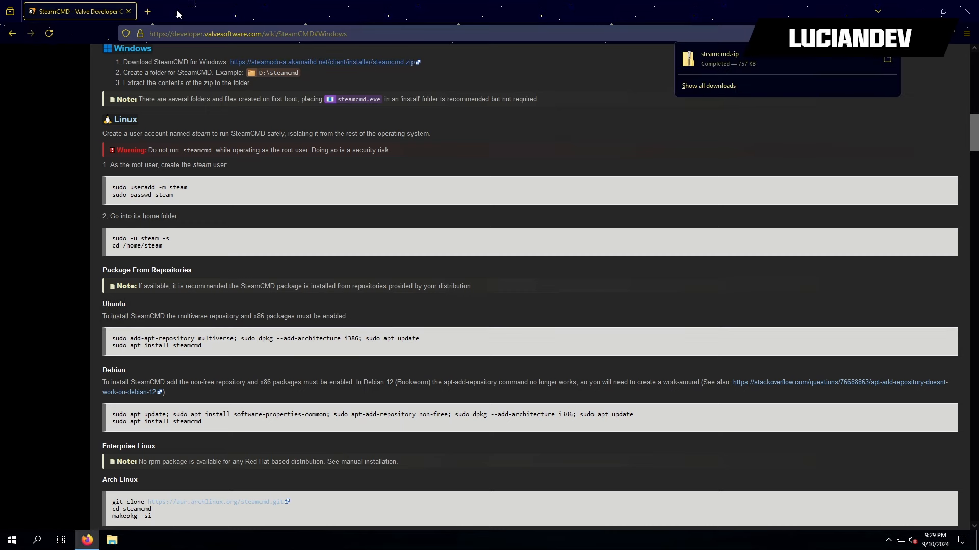
Search the web in a new tab for "satisfactory server appid steamdb" and check the App ID on SteamDB's Satisfactory Dedicated Server page.
left_click(149, 10)
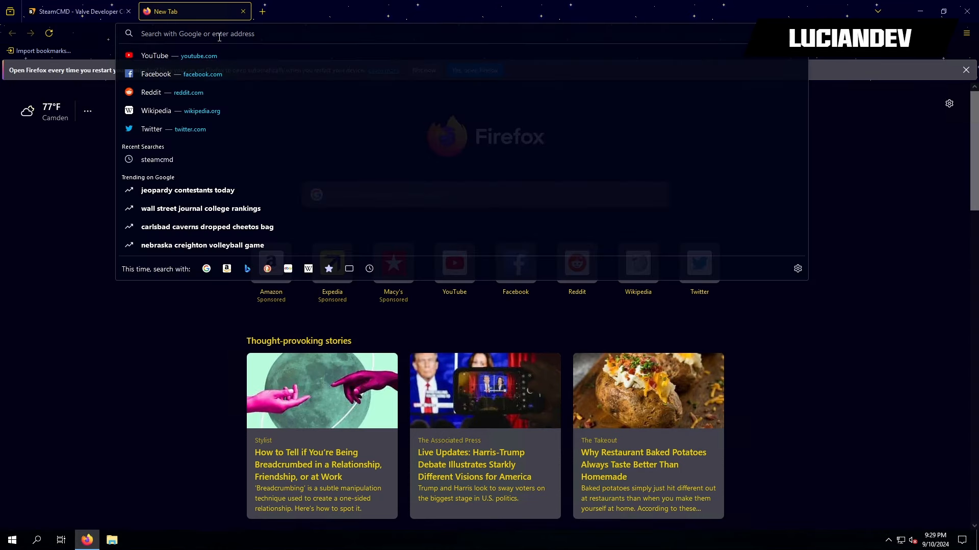
type("satisfacto")
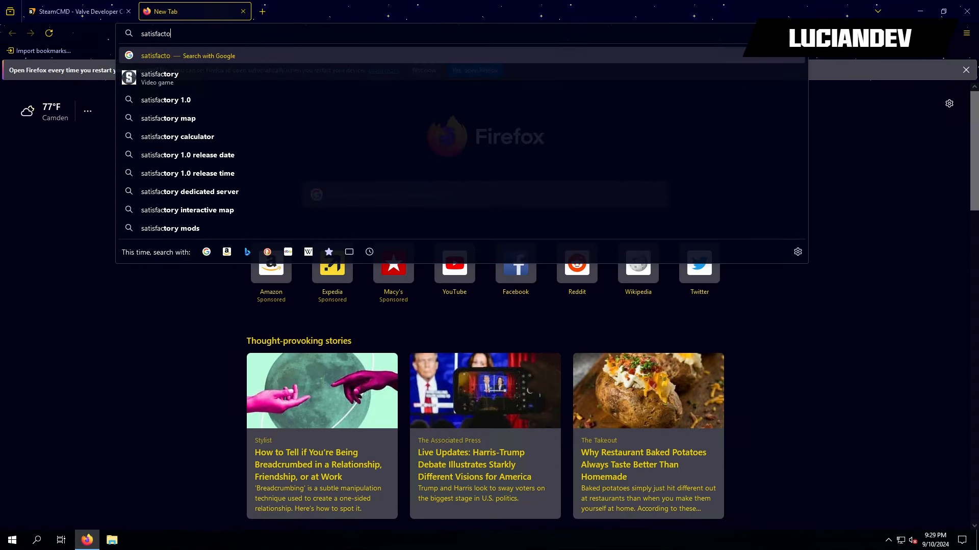
type("ry server ")
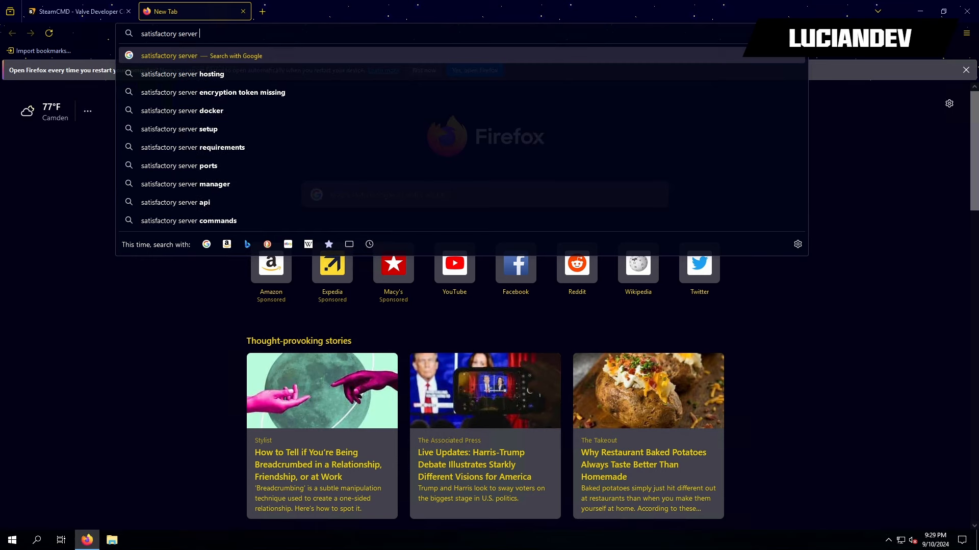
type("appid steamdb")
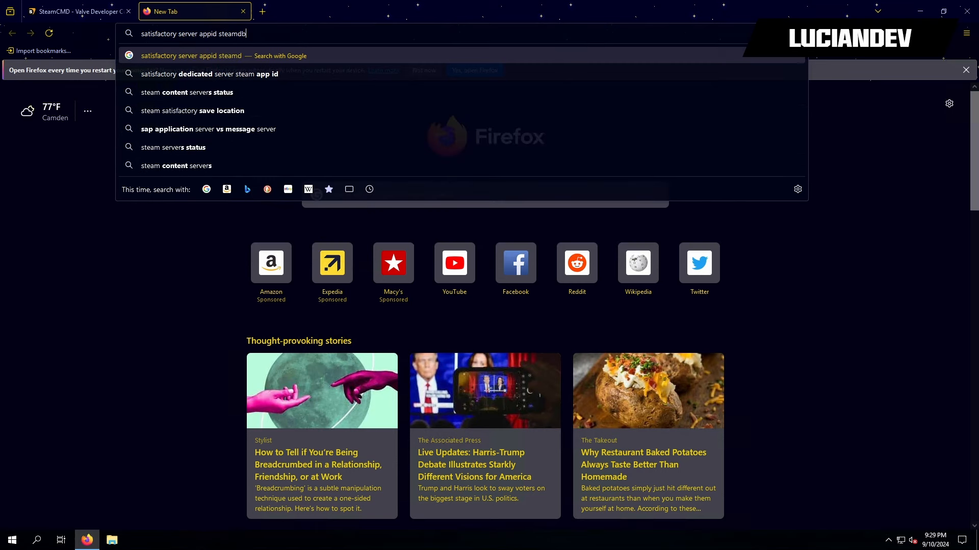
key("Return")
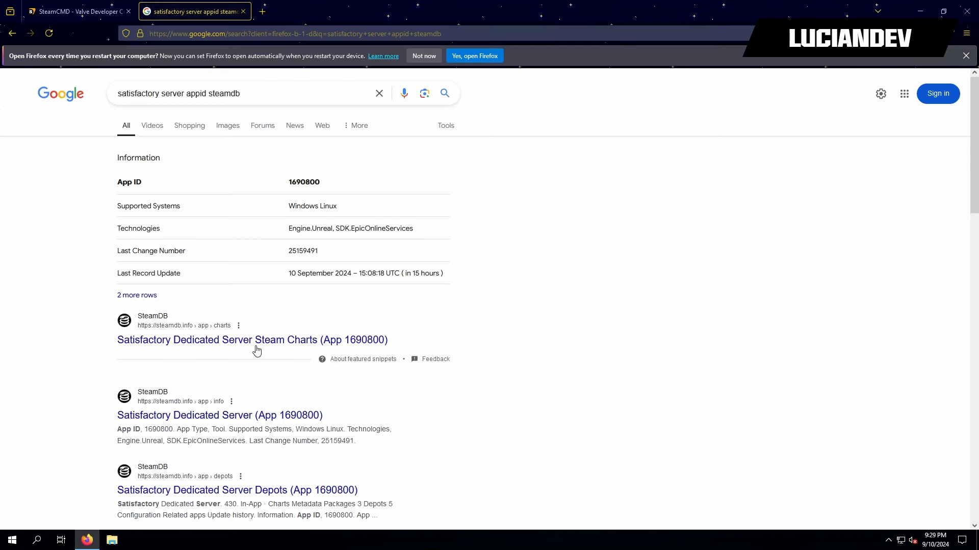
left_click(244, 417)
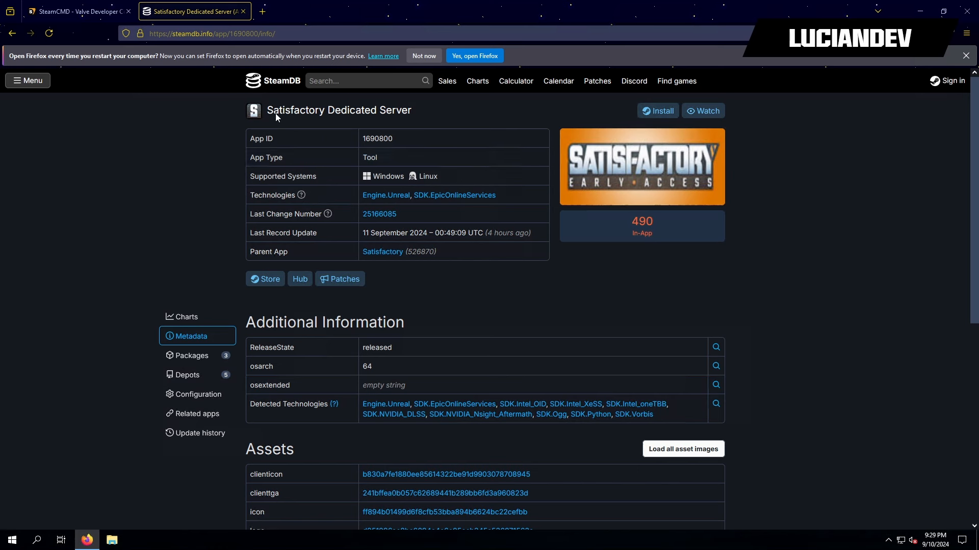
double_click(374, 139)
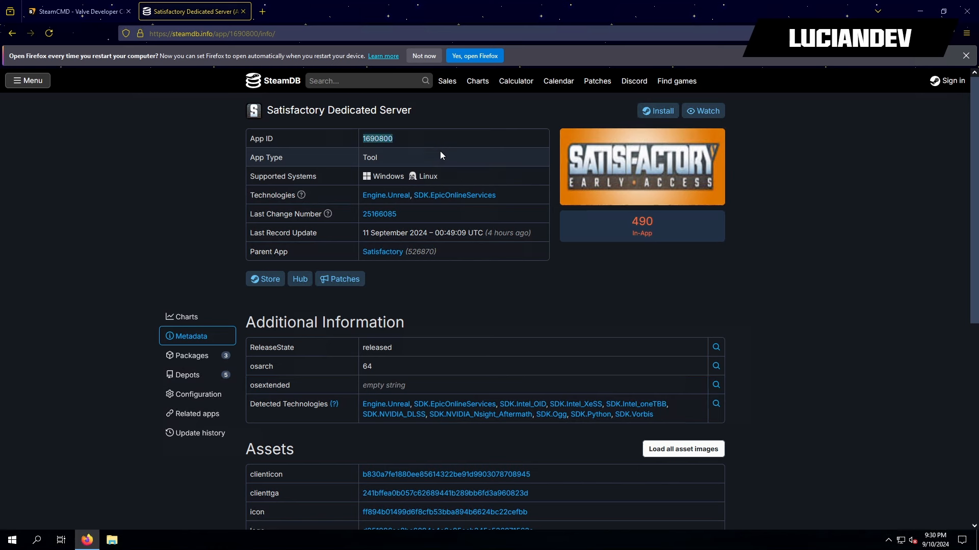
left_click(427, 148)
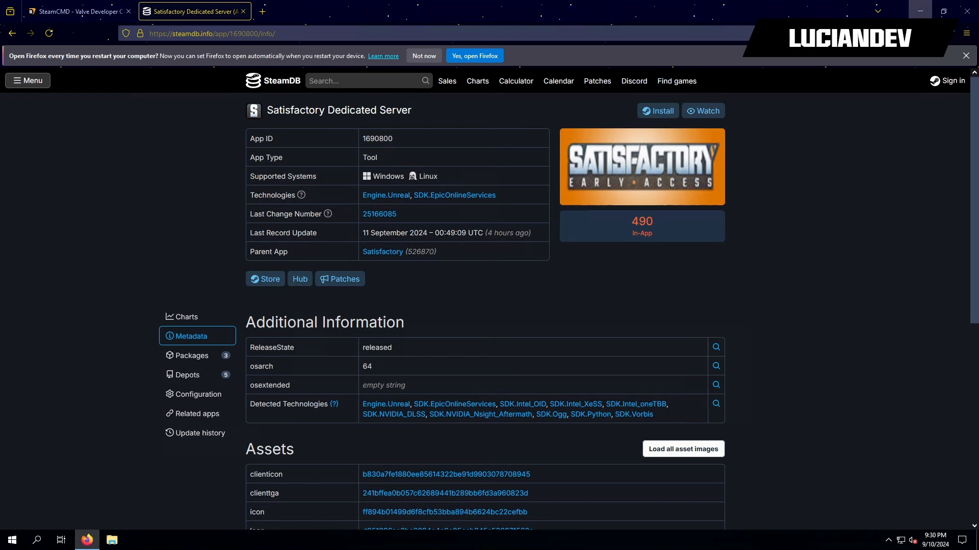
In File Explorer, extract the steamcmd zip in Downloads to its default folder, with showing the extracted files on completion turned off.
left_click(112, 542)
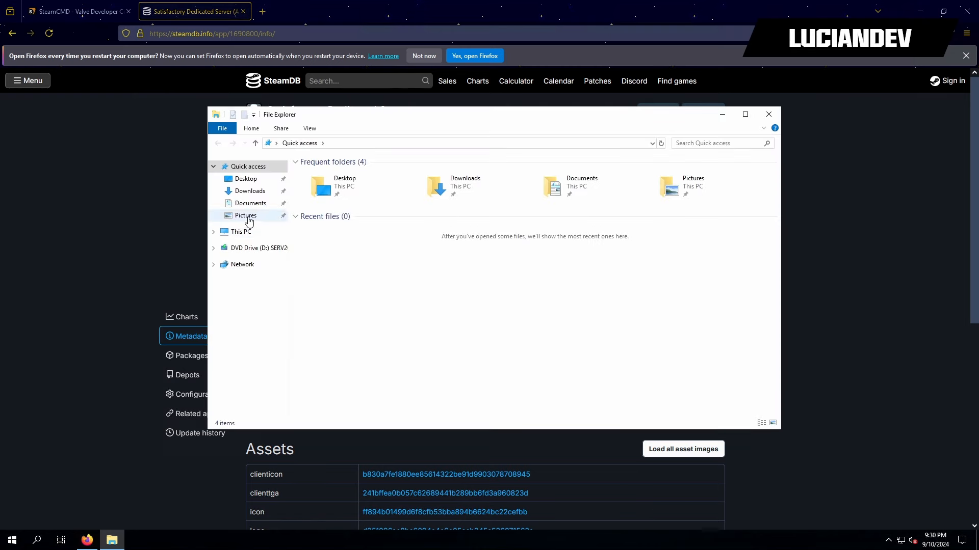
left_click(240, 232)
double_click(355, 279)
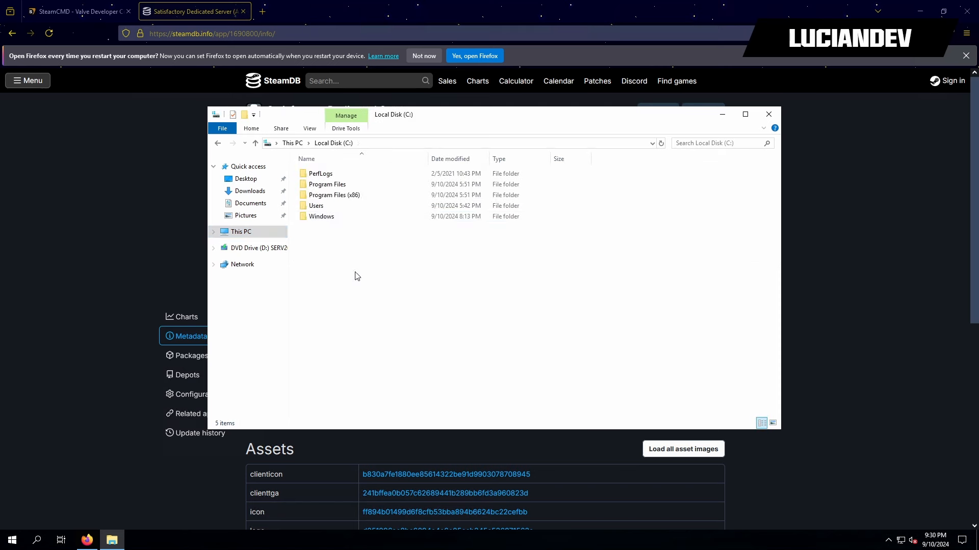
left_click(250, 191)
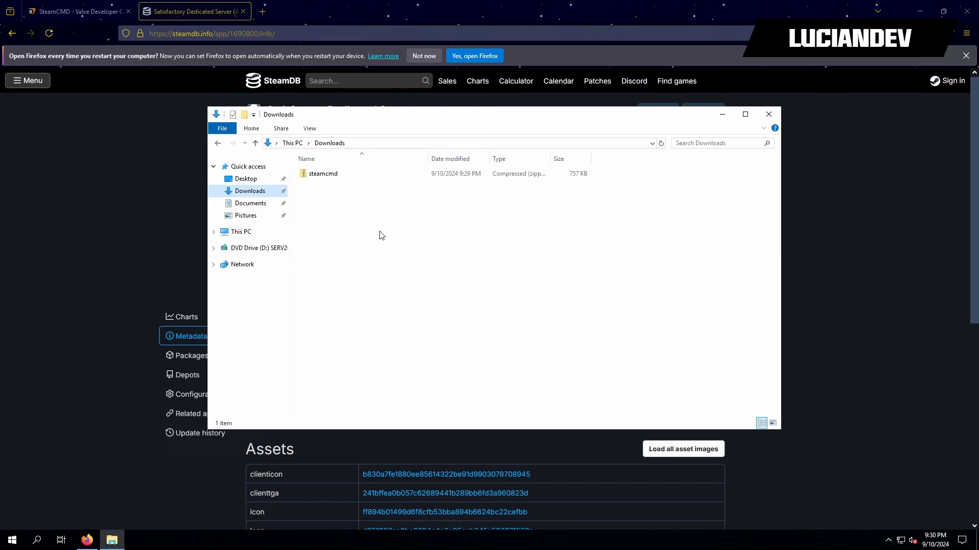
left_click(318, 176)
right_click(318, 175)
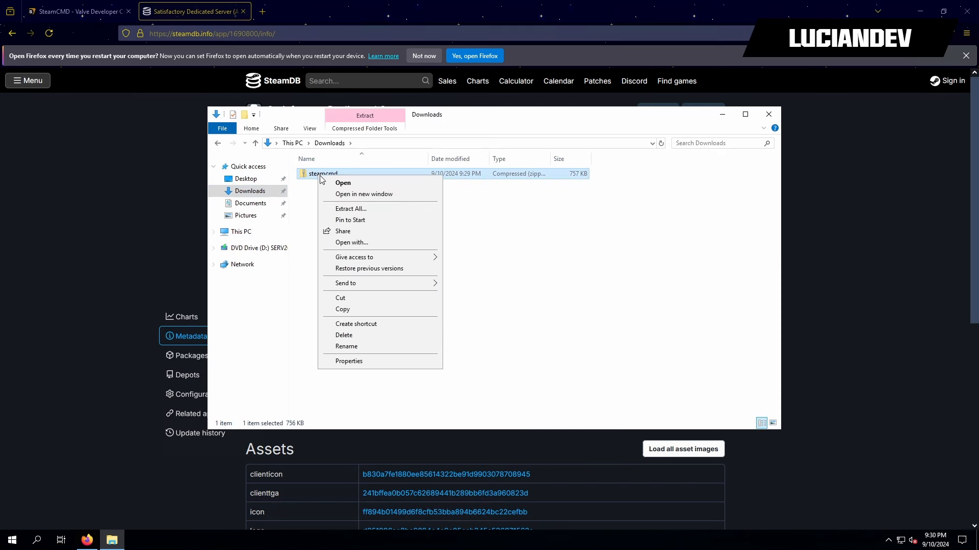
left_click(356, 213)
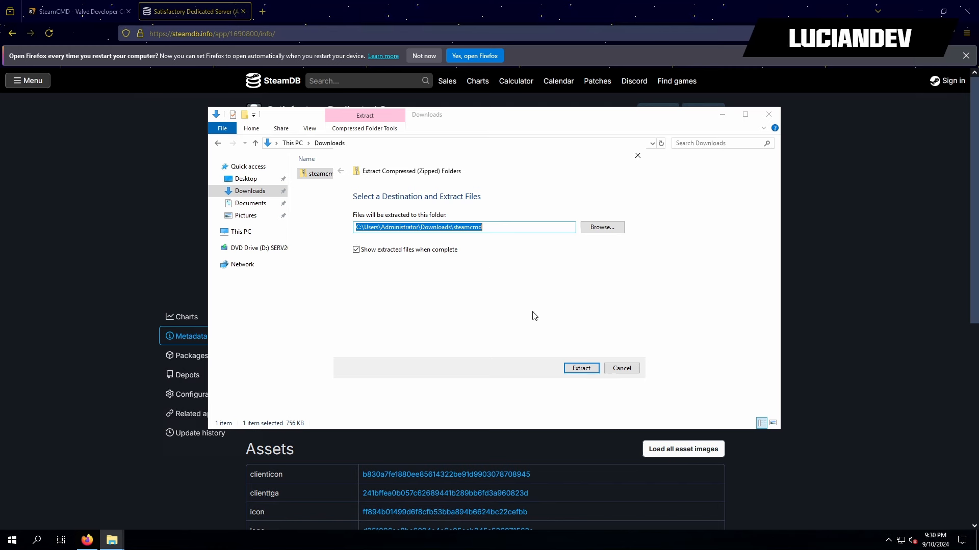
left_click(411, 251)
left_click(581, 368)
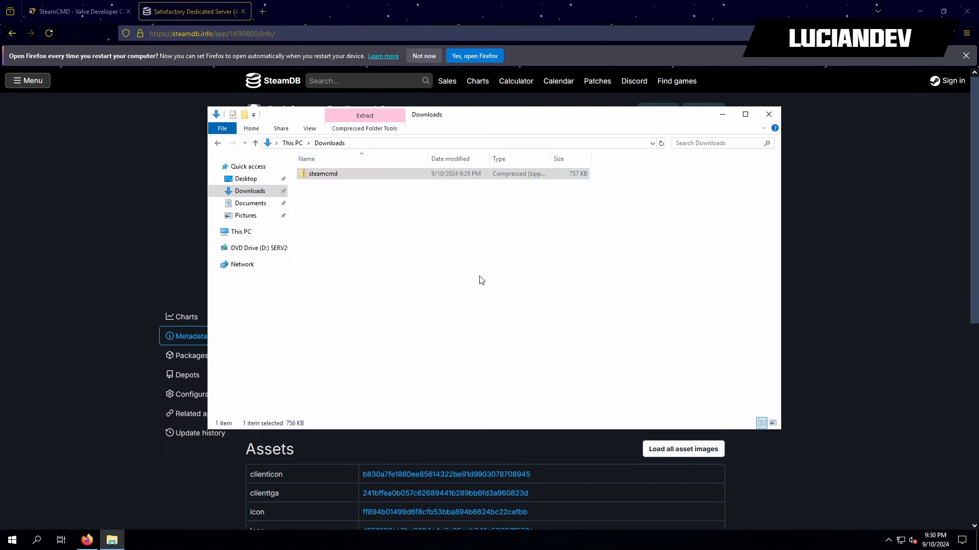
Create a folder named servers on the C: drive and paste the extracted steamcmd folder from Downloads into it.
left_click(325, 186)
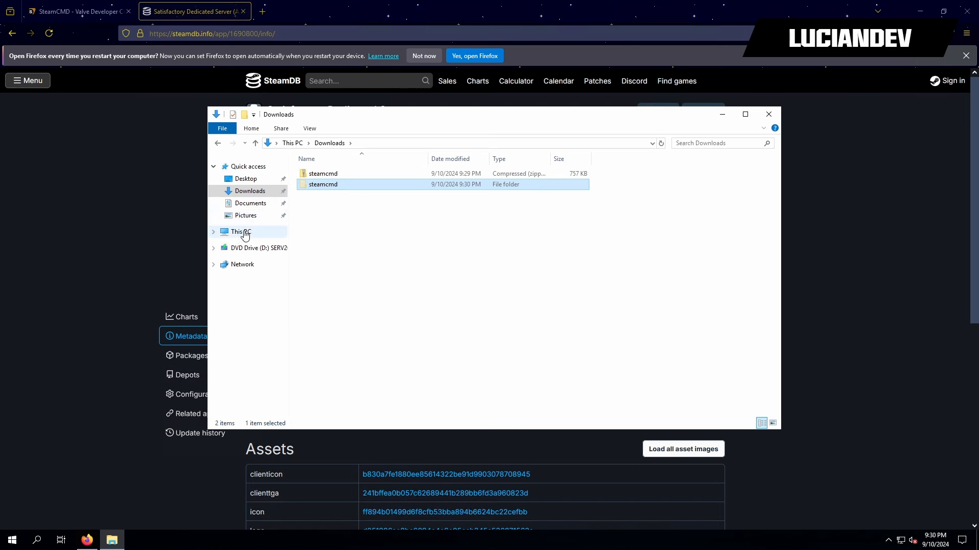
left_click(244, 234)
double_click(347, 280)
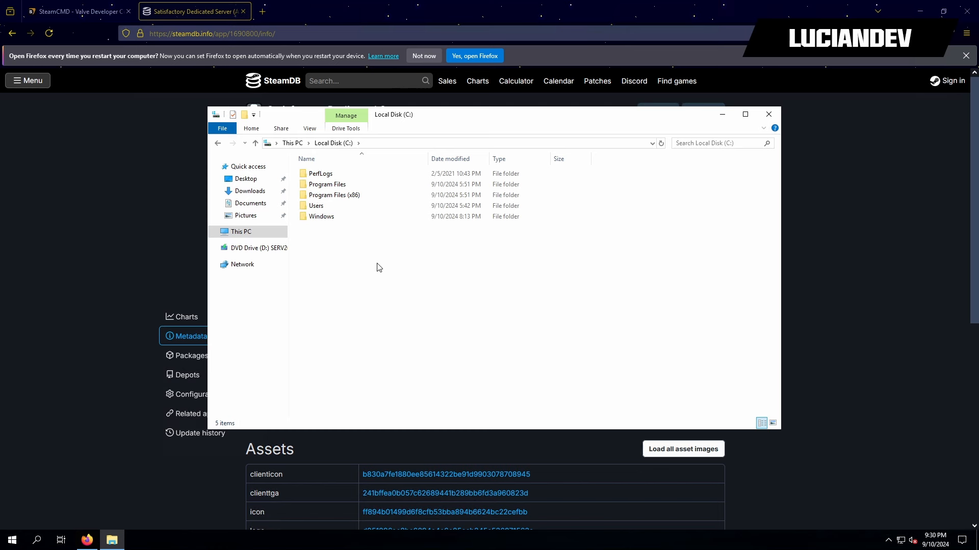
left_click(244, 118)
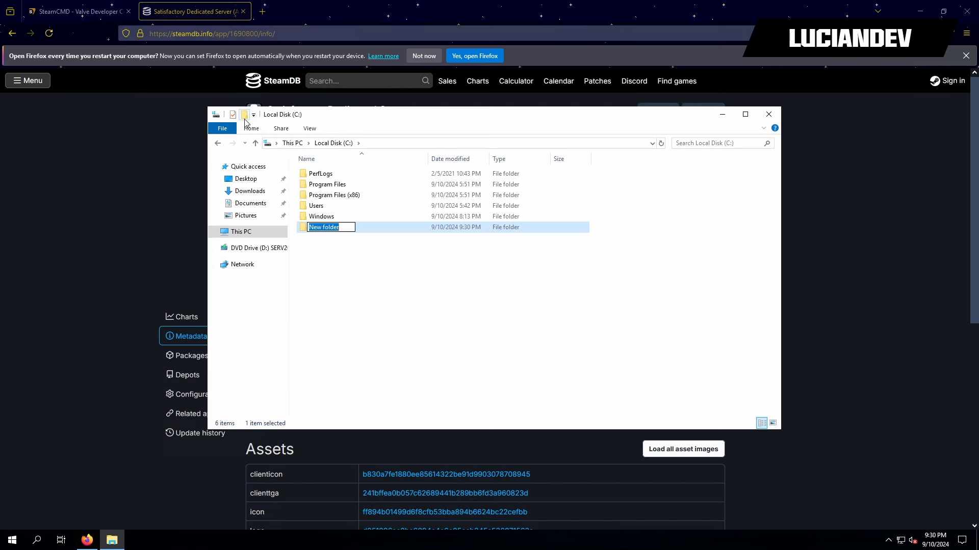
type("servers")
key("Return")
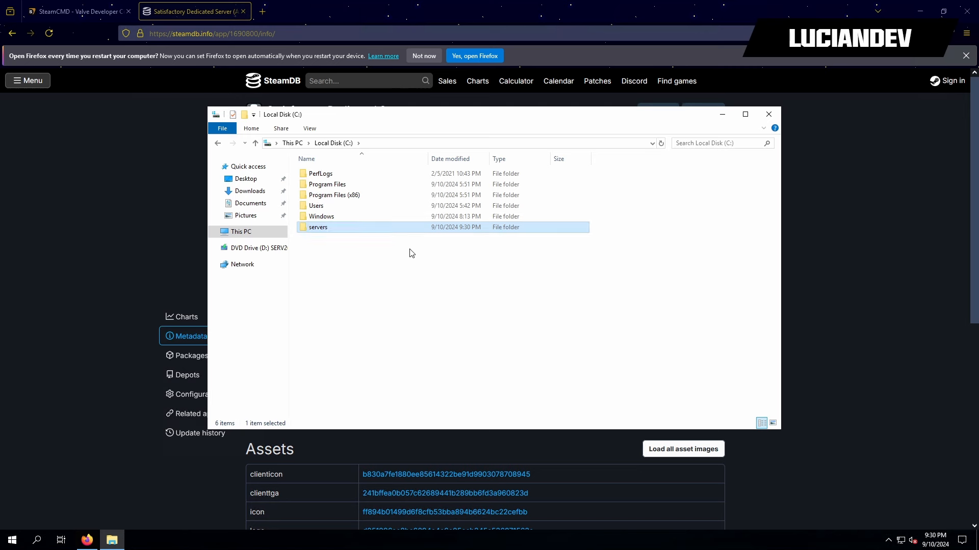
key("Return")
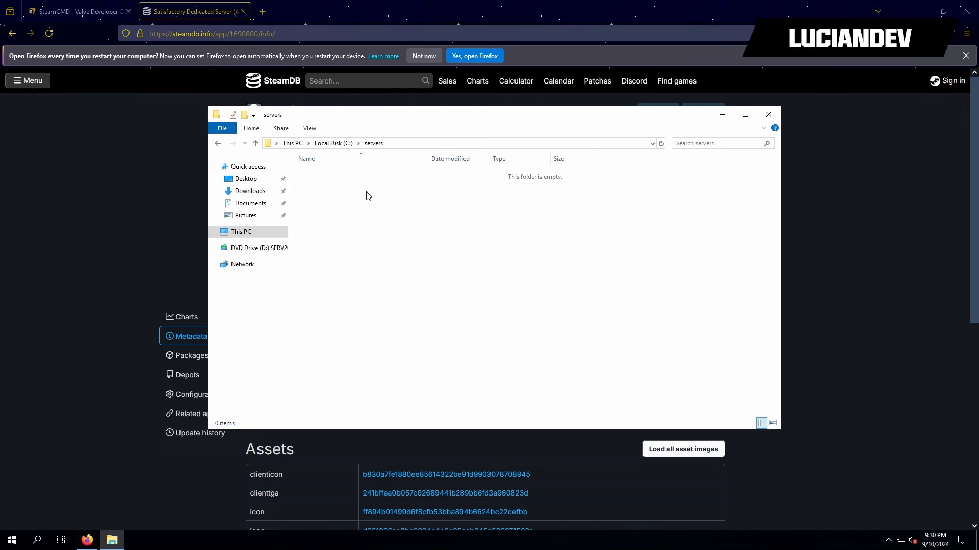
key("ctrl+v")
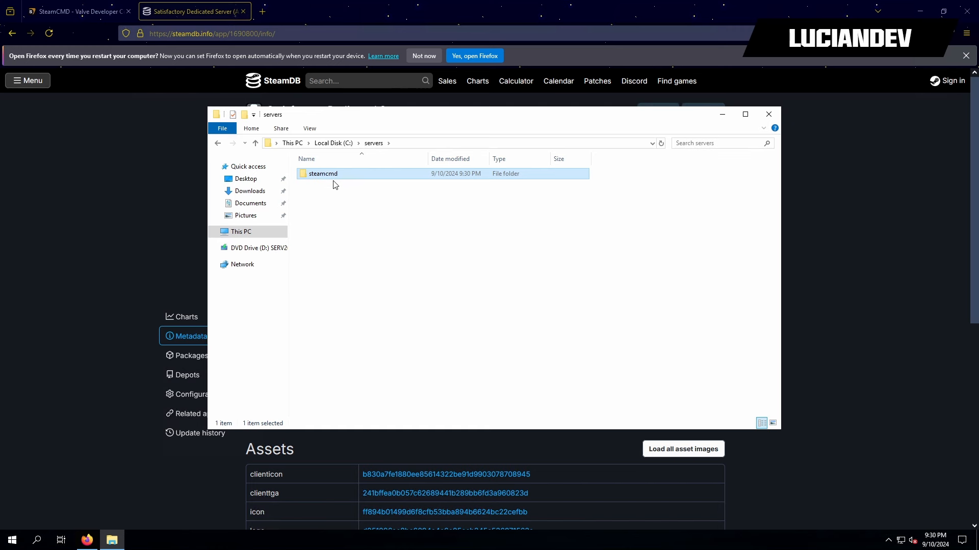
Run the steamcmd application from the C:\servers\steamcmd folder.
double_click(342, 178)
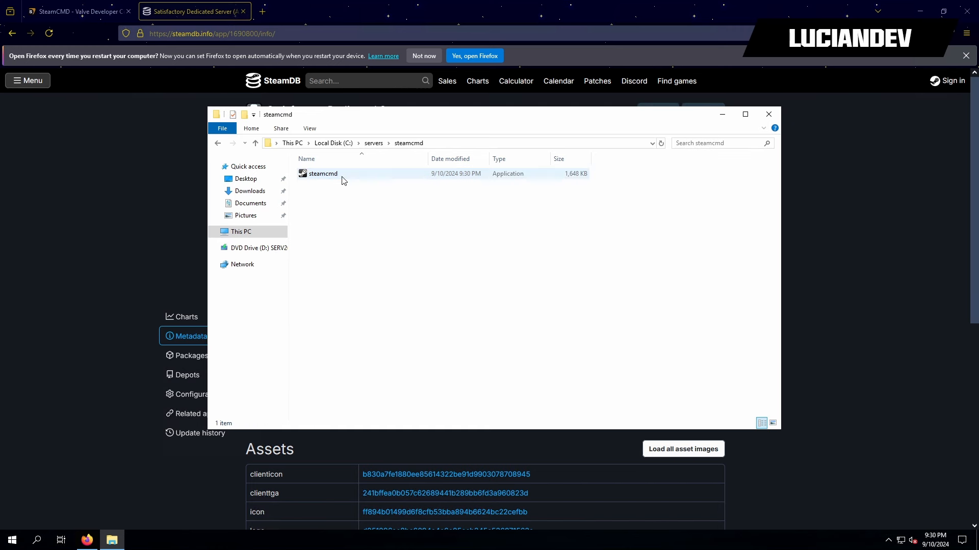
left_click(326, 175)
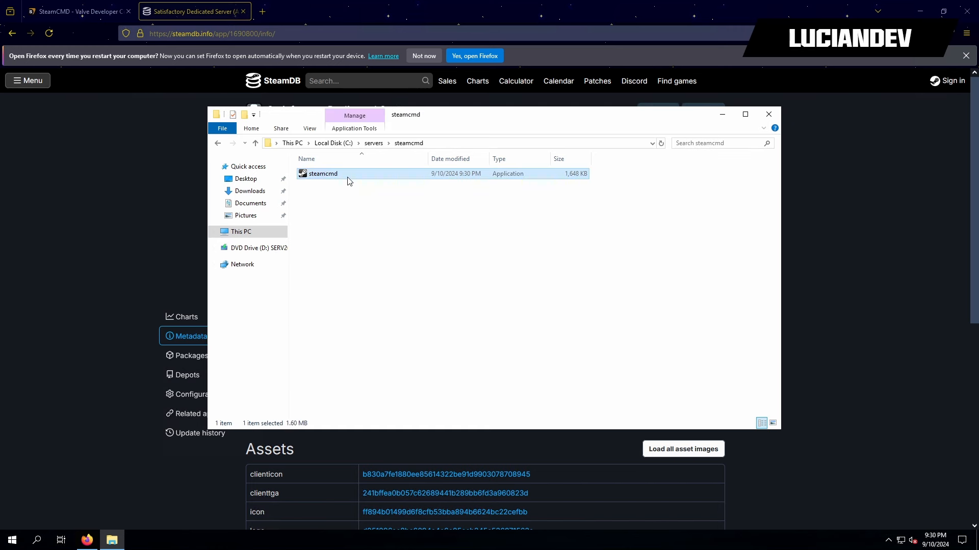
double_click(340, 176)
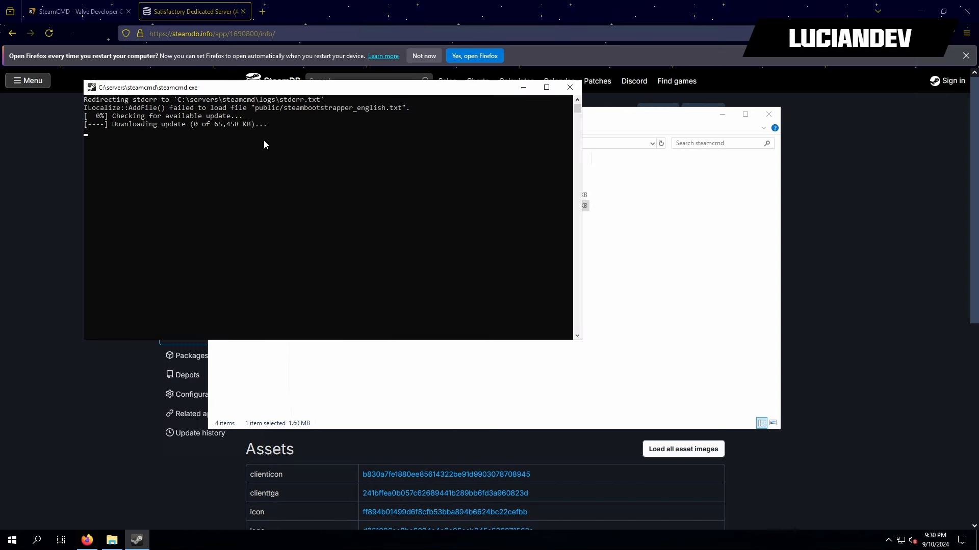
Create a folder named satisfactory inside the servers folder and open it.
left_click(623, 276)
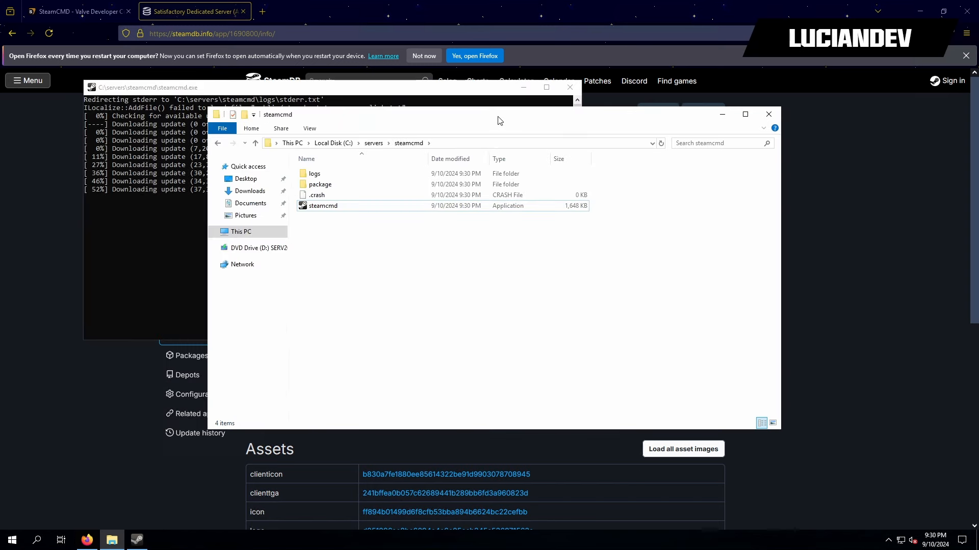
left_click_drag(500, 121, 576, 123)
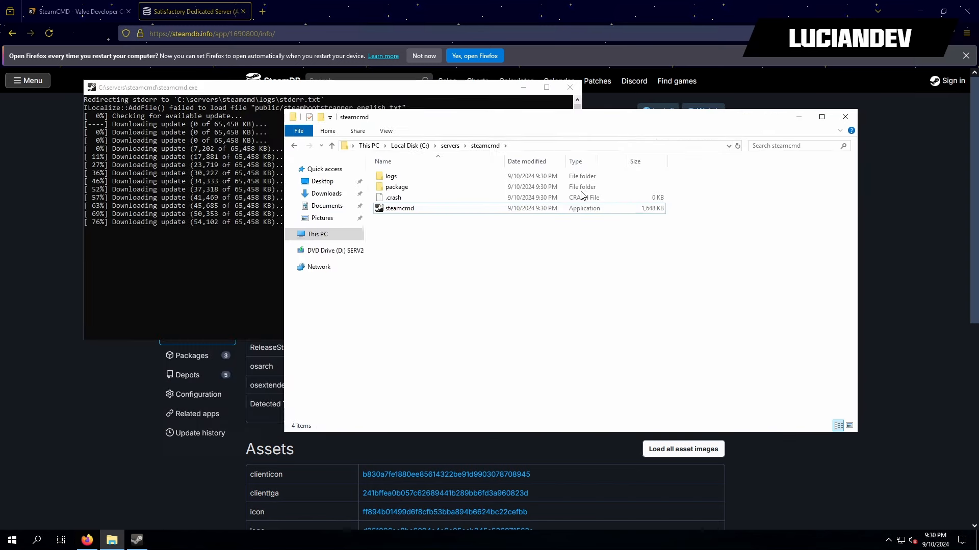
left_click(452, 147)
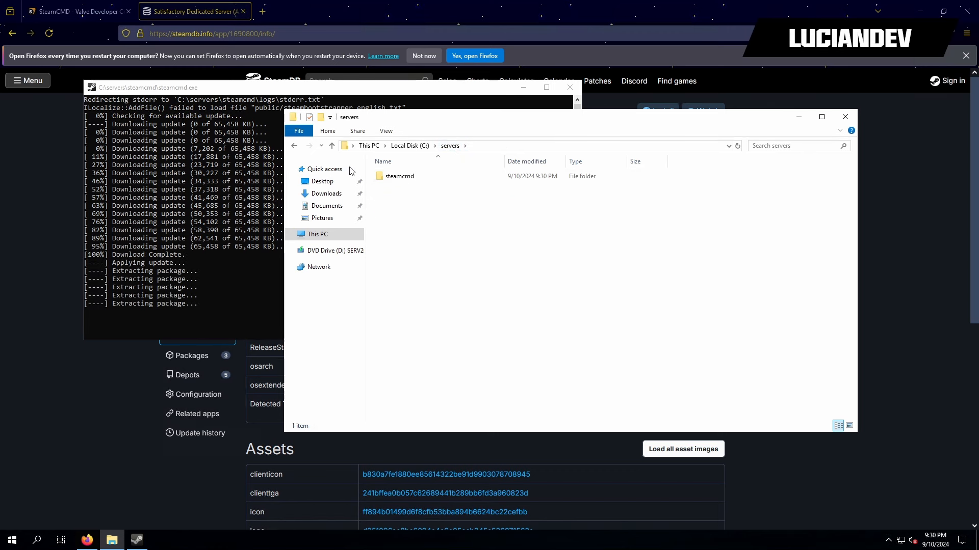
left_click(320, 117)
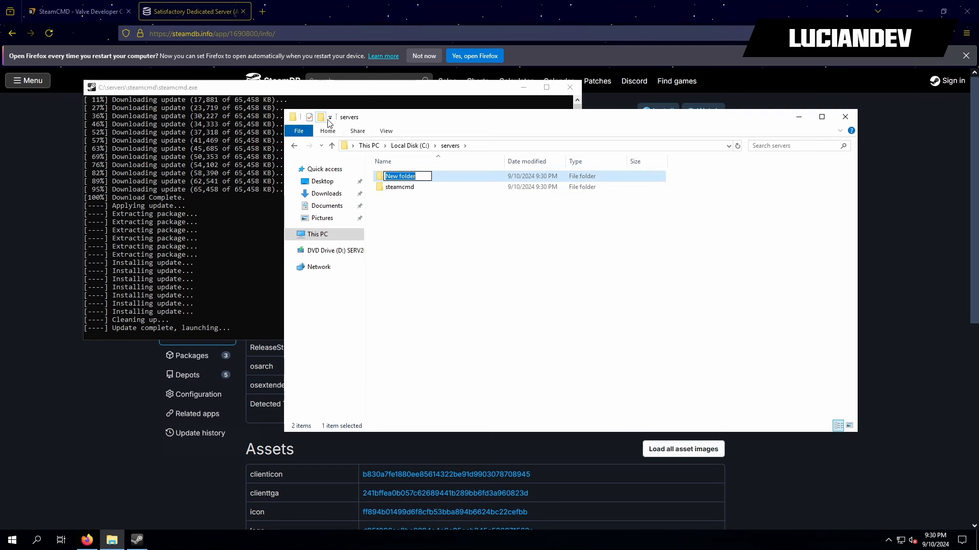
type("s")
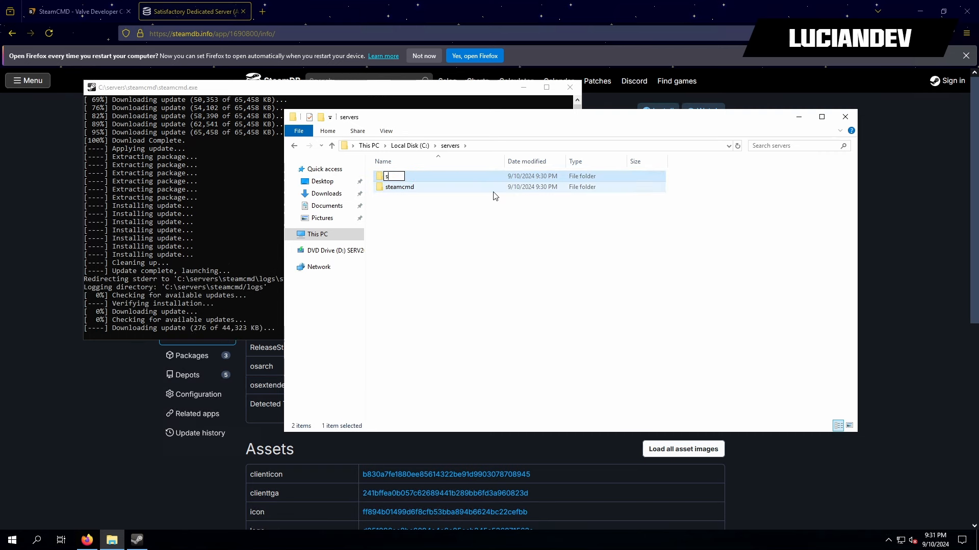
type("atisfactory")
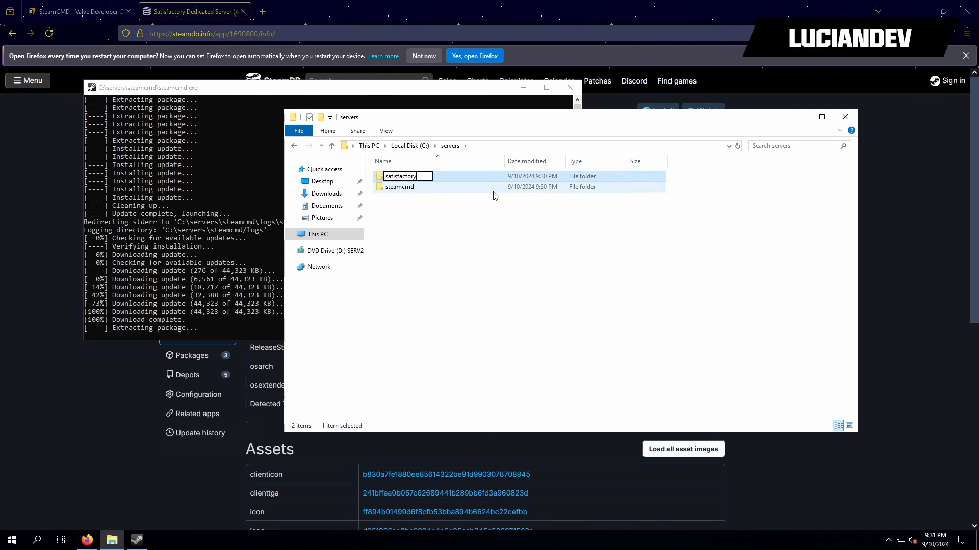
key("Return")
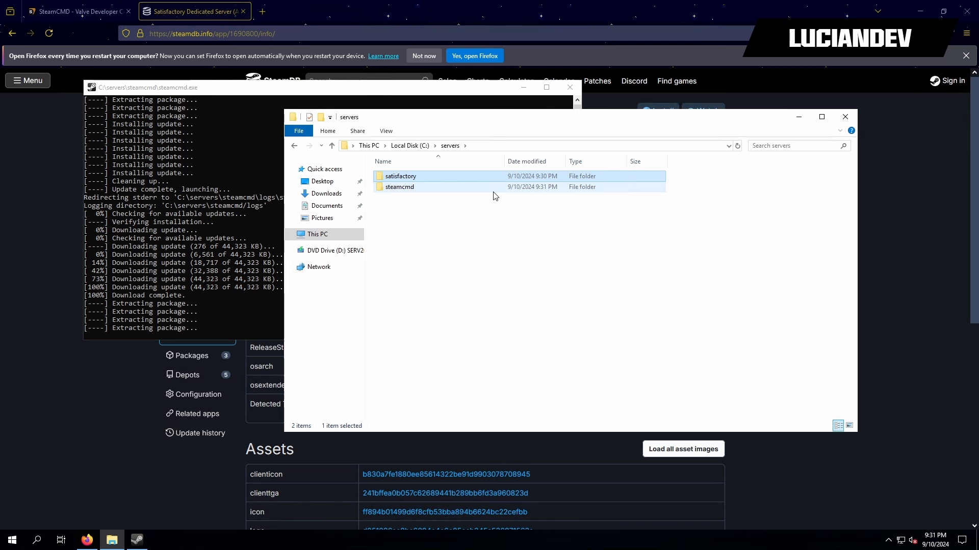
key("Return")
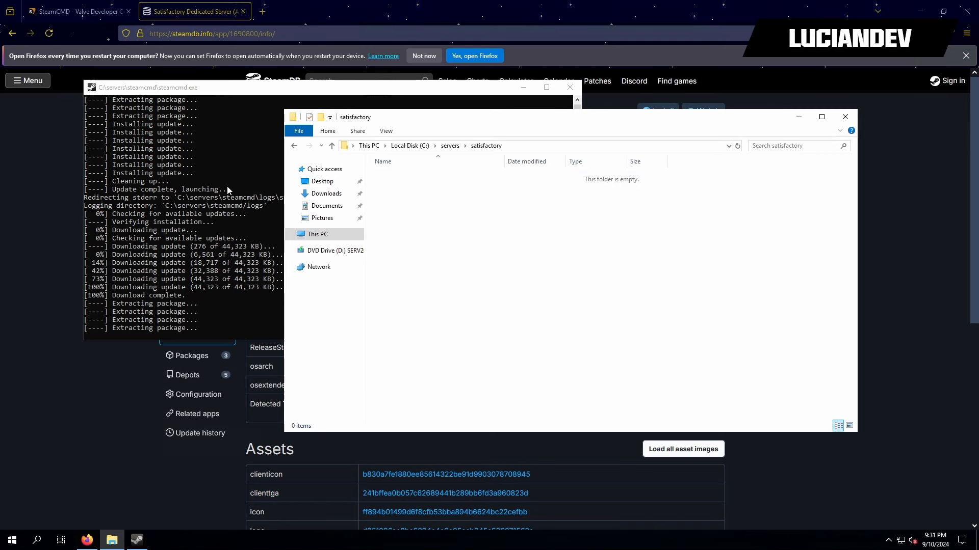
Copy the satisfactory folder's path, C:\servers\satisfactory, and switch to the SteamCMD console.
left_click_drag(420, 118, 516, 104)
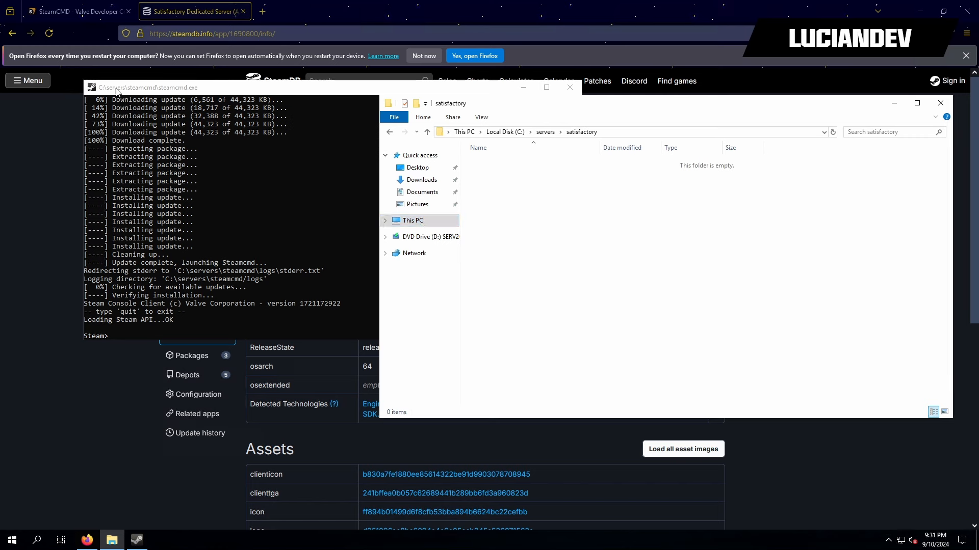
left_click(613, 133)
key("ctrl+c")
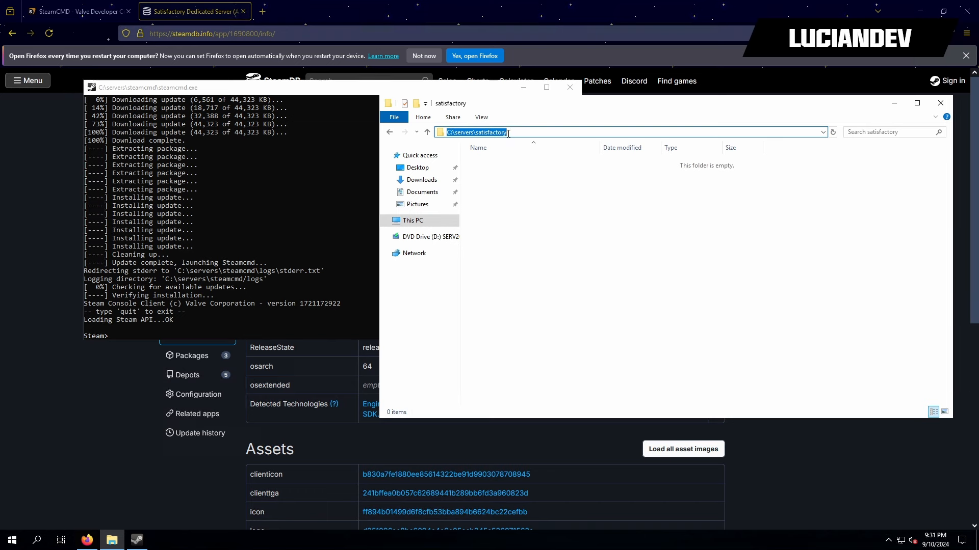
left_click(320, 185)
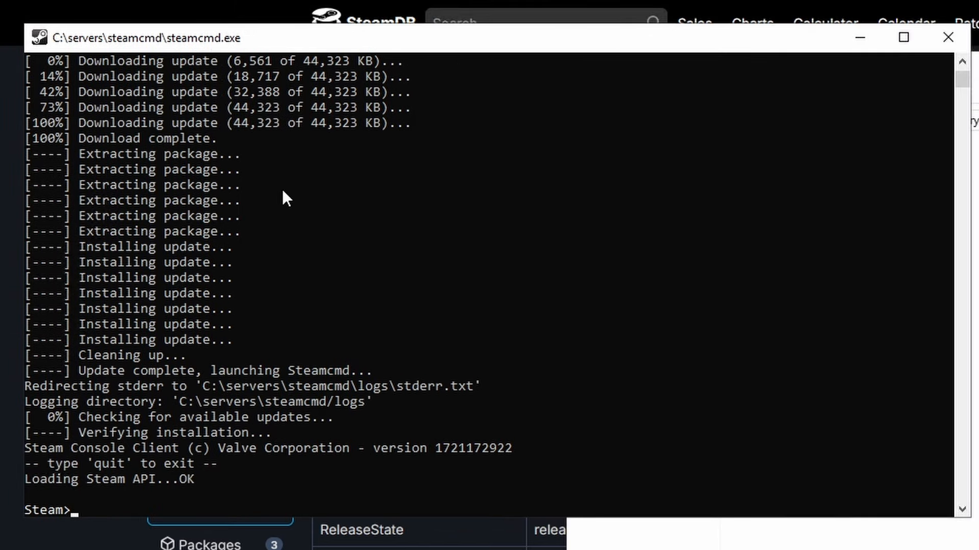
Set the SteamCMD install directory with force_install_dir C:\servers\satisfactory and log in as anonymous.
type("force_install_")
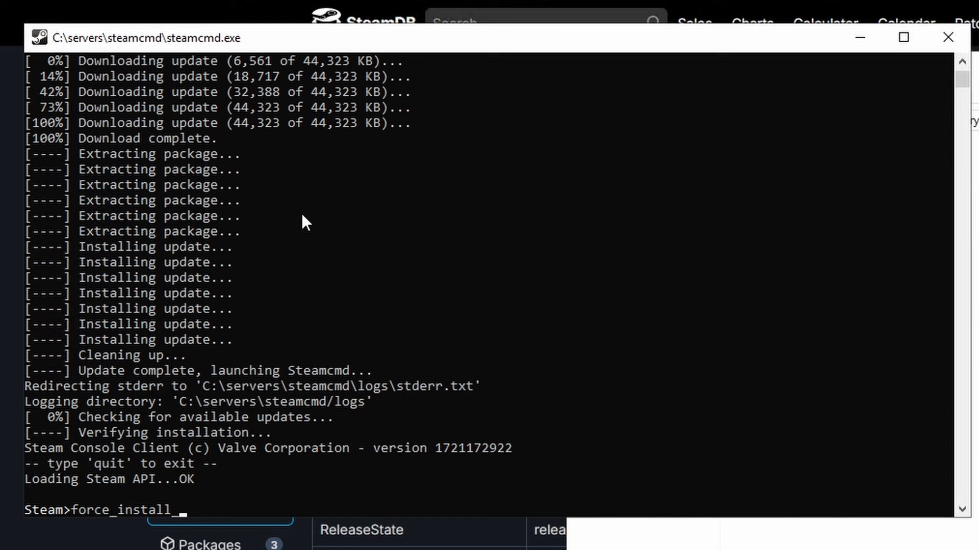
type("dir")
key("ctrl+v")
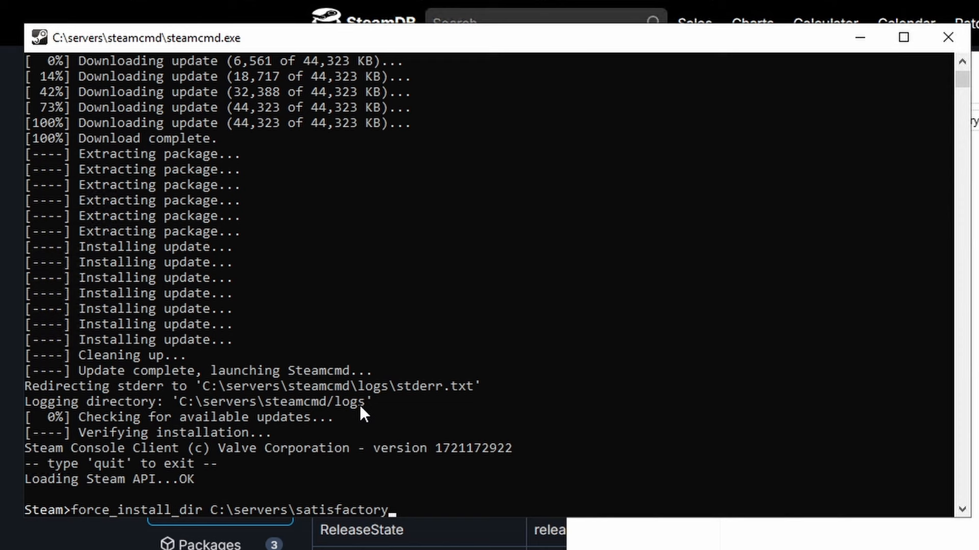
key("Return")
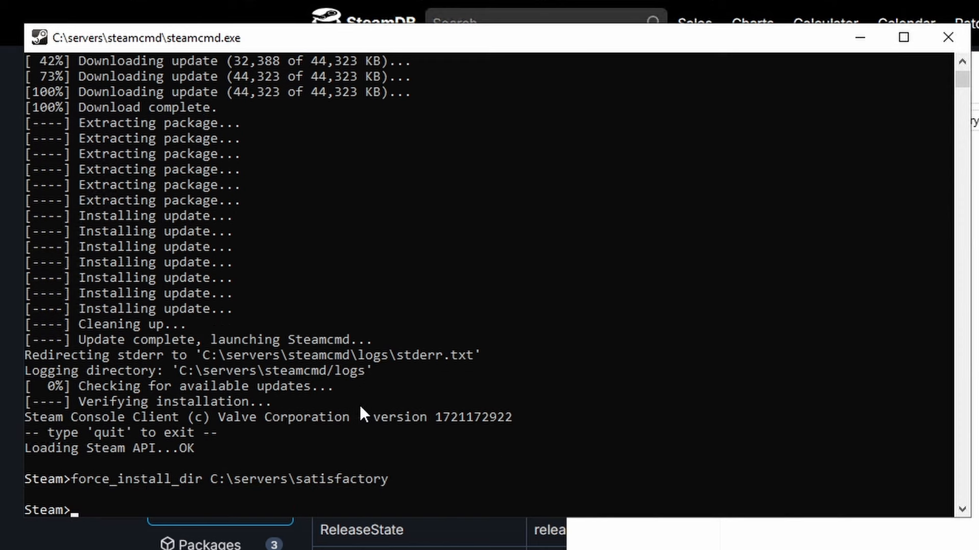
type("login anonymous")
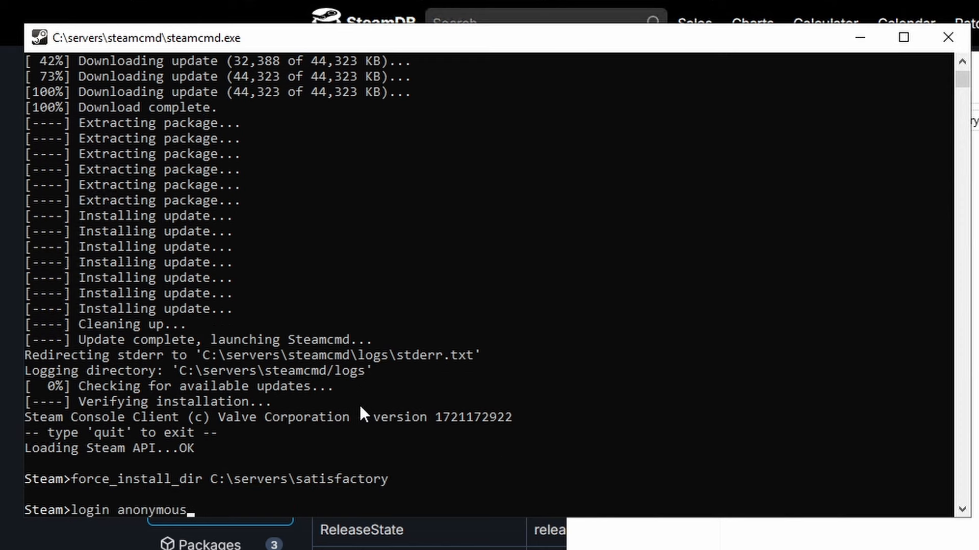
key("Return")
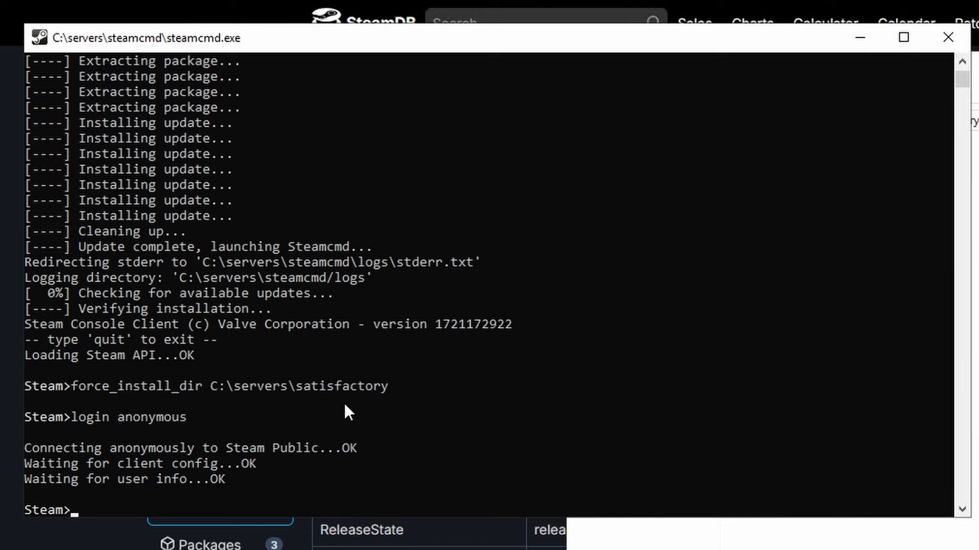
Copy the Satisfactory Dedicated Server App ID 1690800 from the SteamDB page and return to the SteamCMD console.
key("alt+Tab")
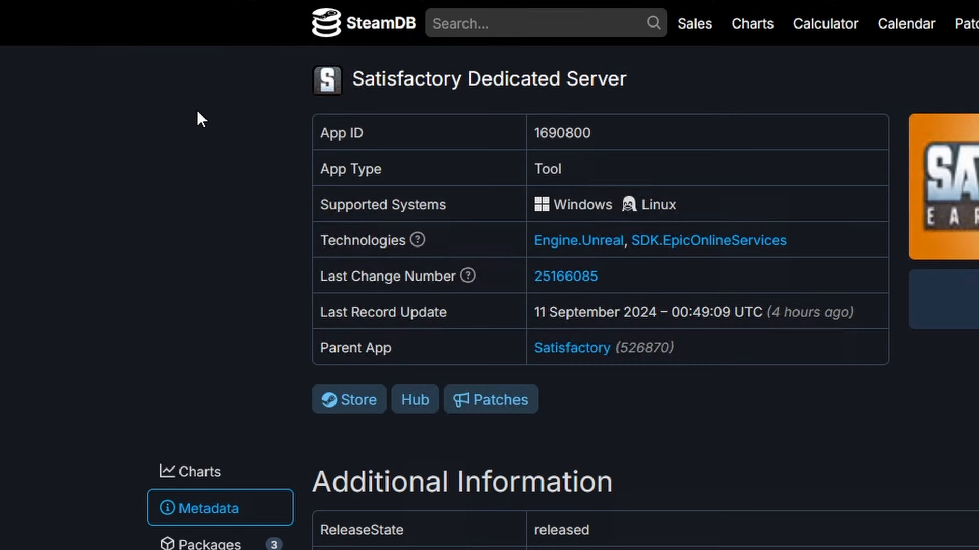
scroll(489, 276, "down", 1)
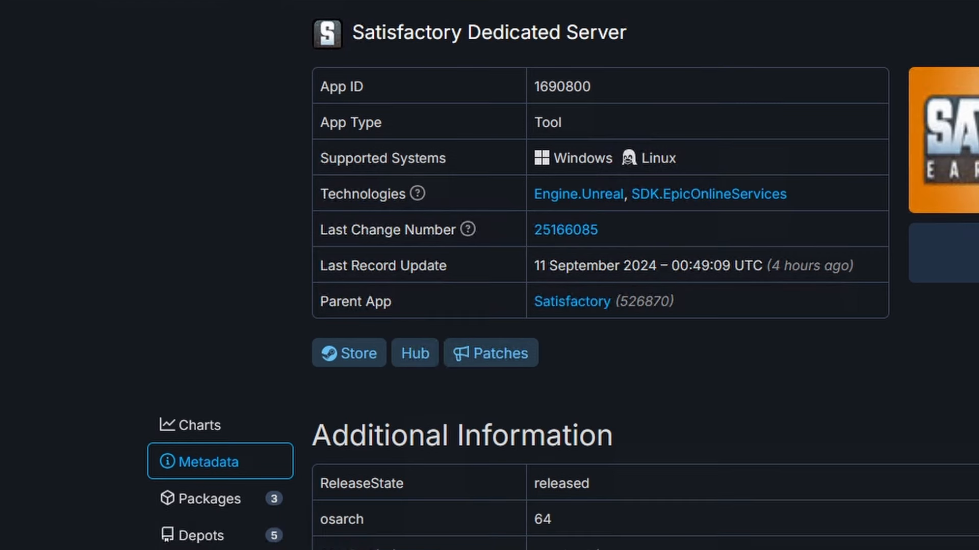
left_click_drag(592, 86, 519, 80)
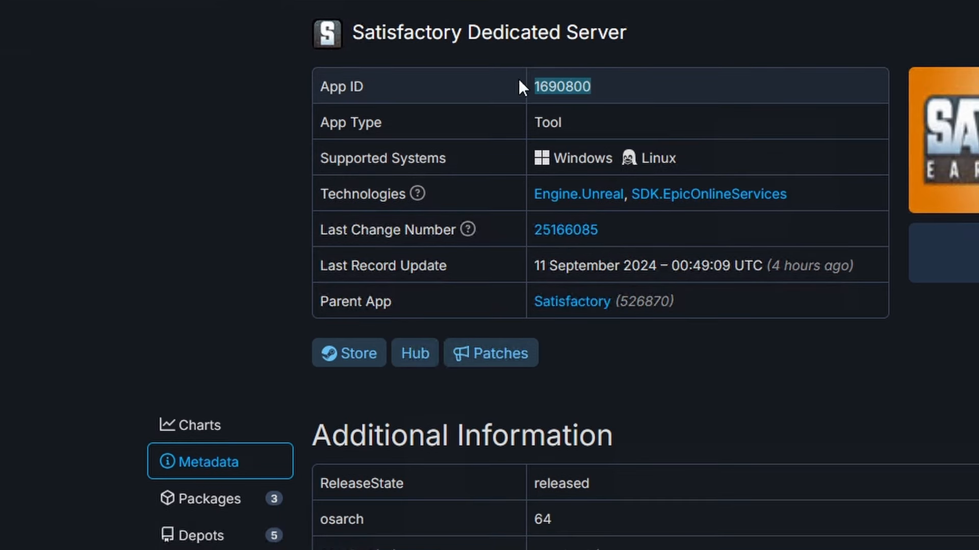
right_click(566, 88)
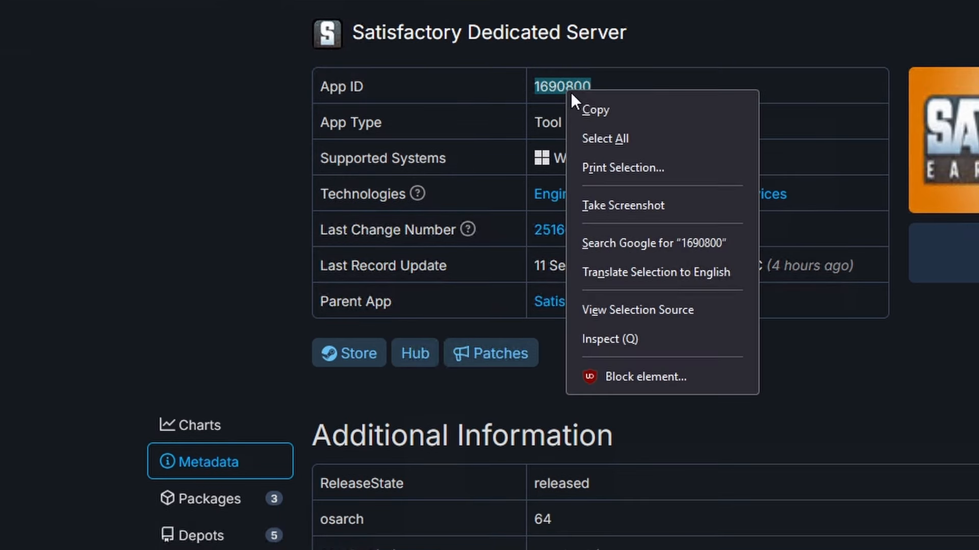
left_click(608, 111)
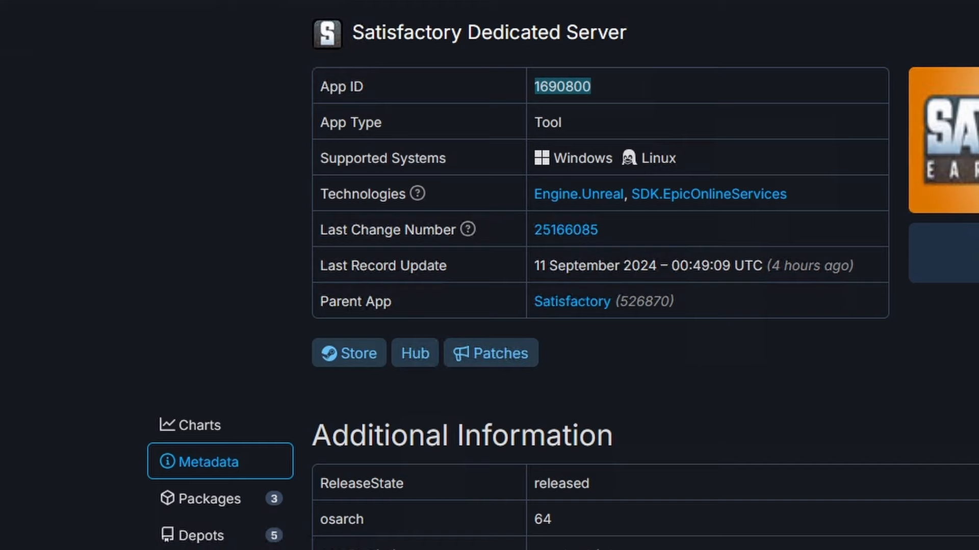
key("alt+Tab")
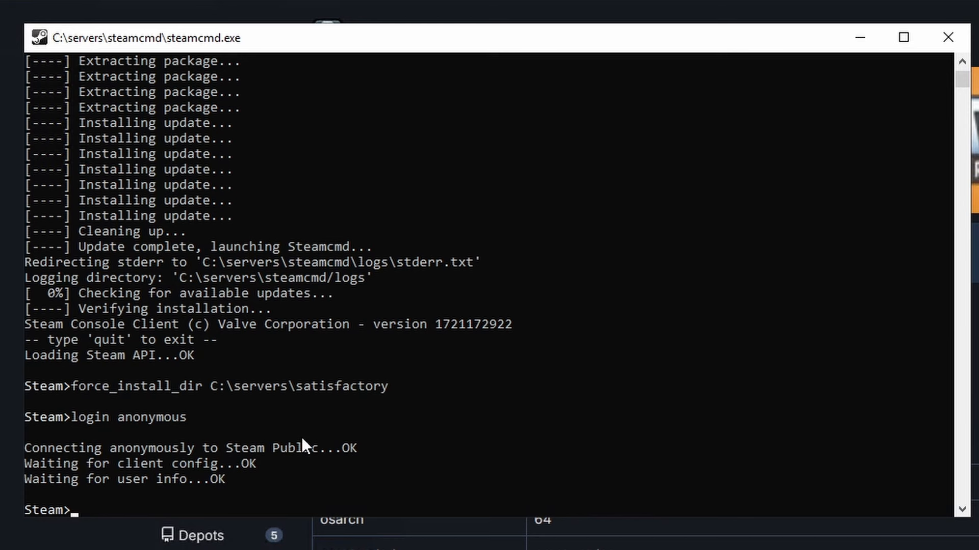
Install the dedicated server by running app_update 1690800 validate.
left_click(301, 436)
type("app_update")
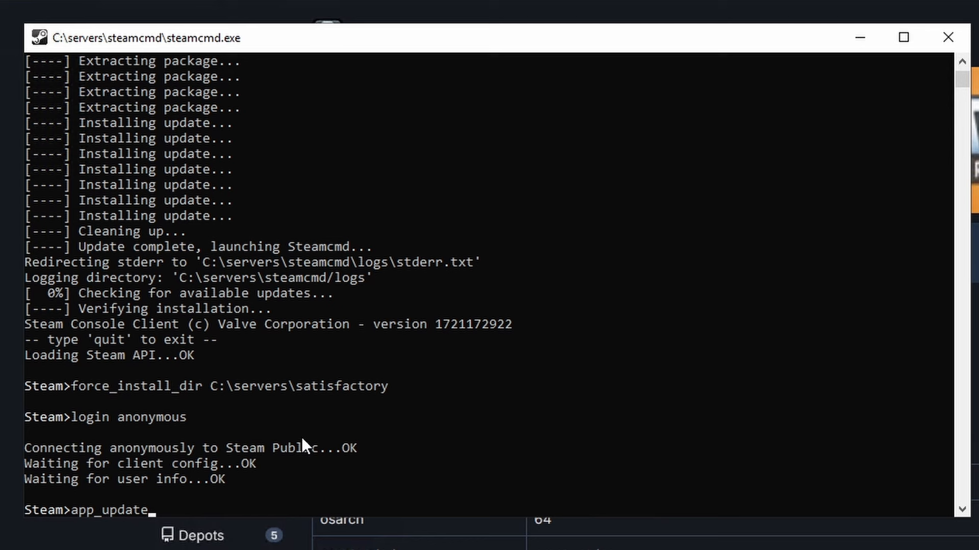
key("ctrl+v")
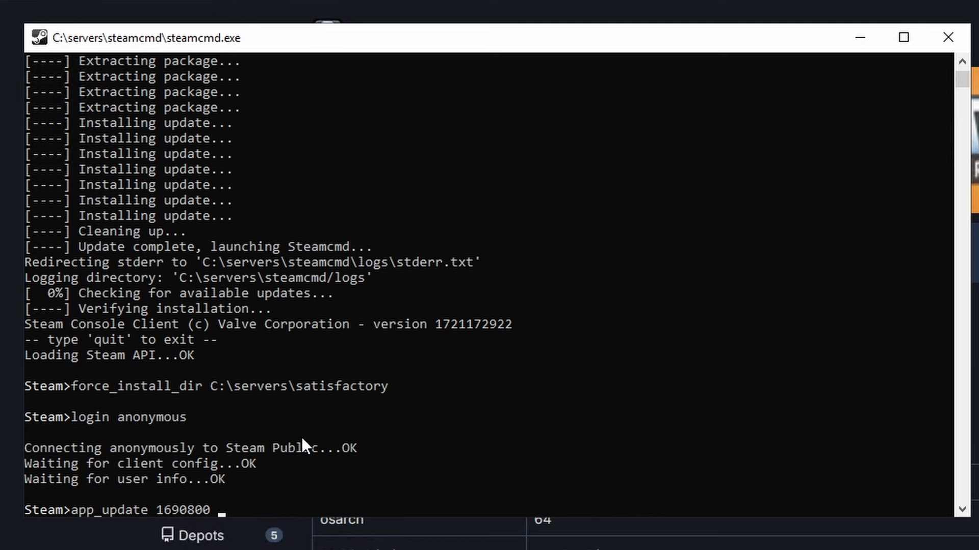
type("validate")
key("Return")
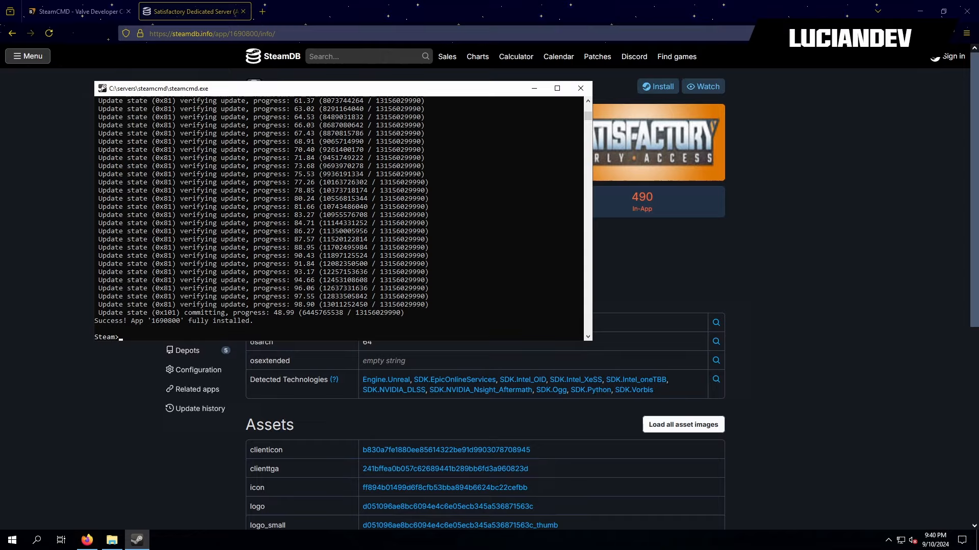
Exit SteamCMD and bring up the satisfactory folder in File Explorer.
left_click(385, 370)
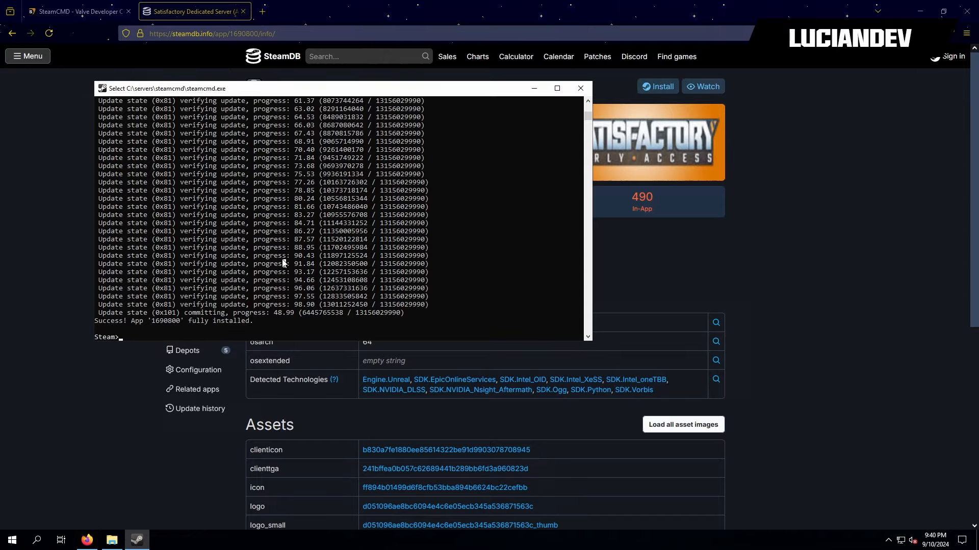
key("Escape")
type("exit")
key("Return")
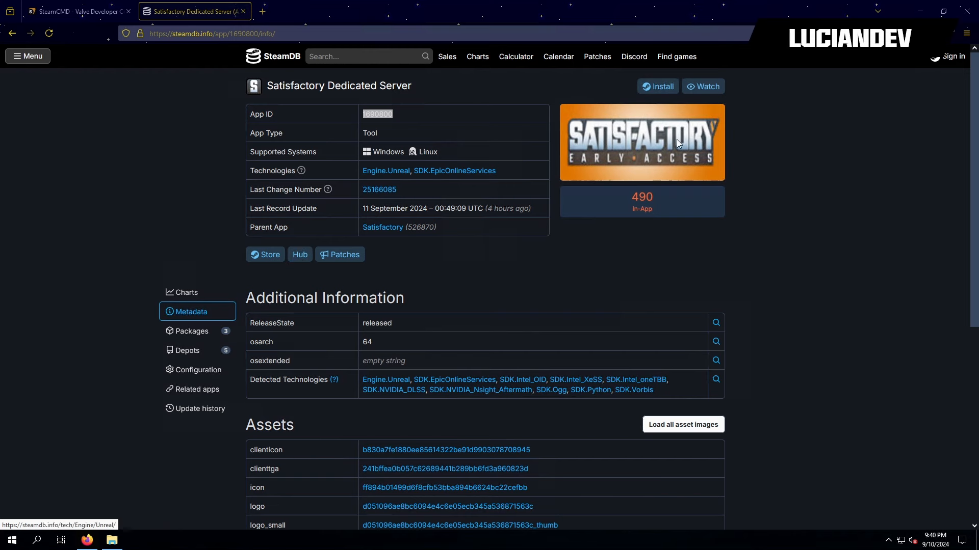
left_click(112, 540)
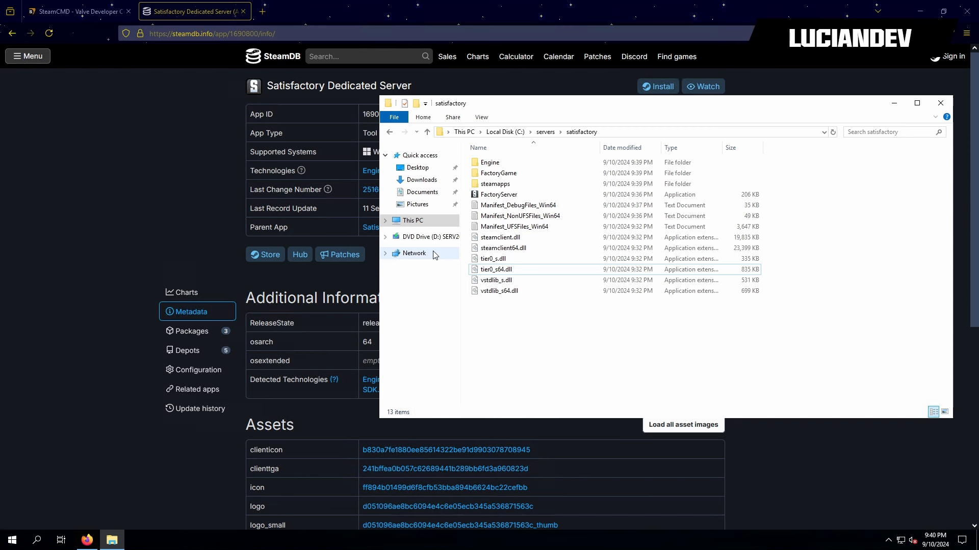
Search Windows for firewall and open Windows Defender Firewall with Advanced Security.
left_click(13, 541)
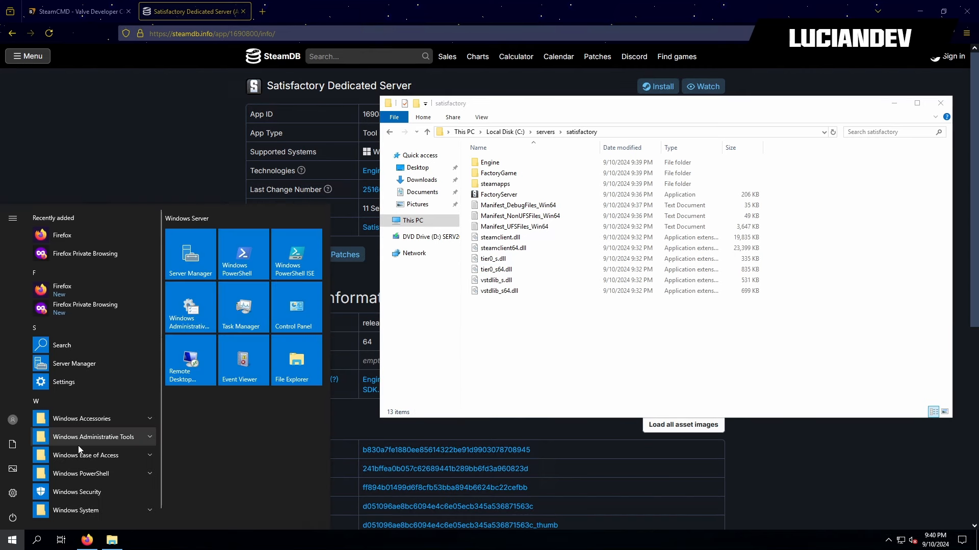
key("Escape")
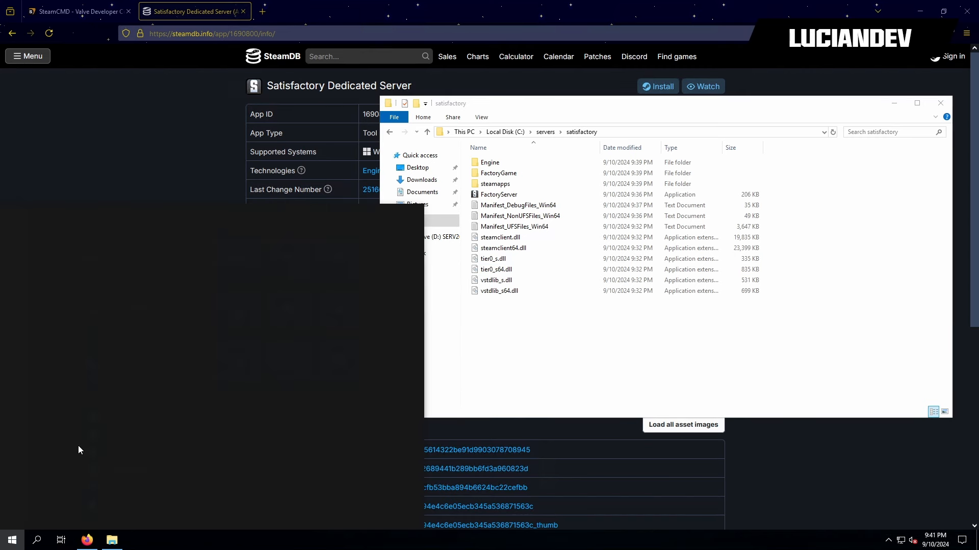
type("firewall")
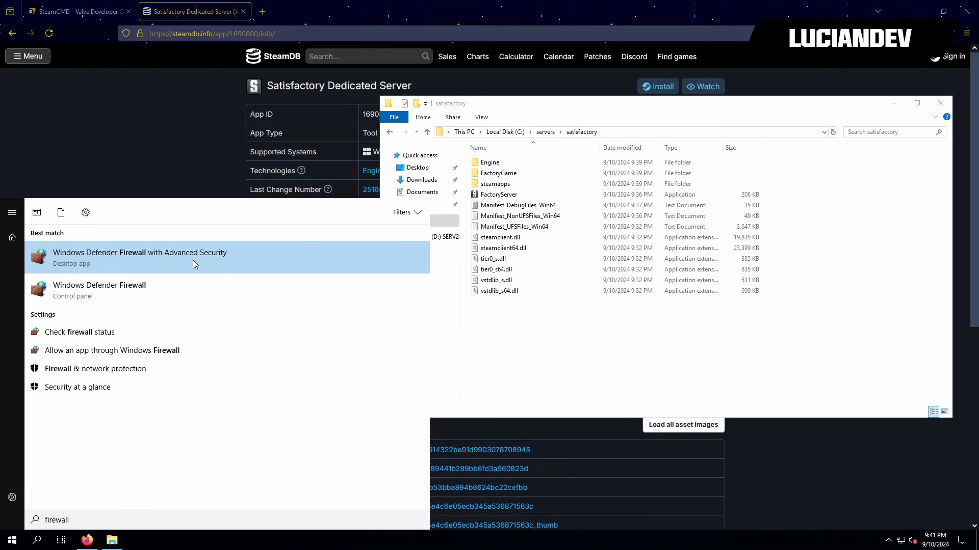
left_click(187, 266)
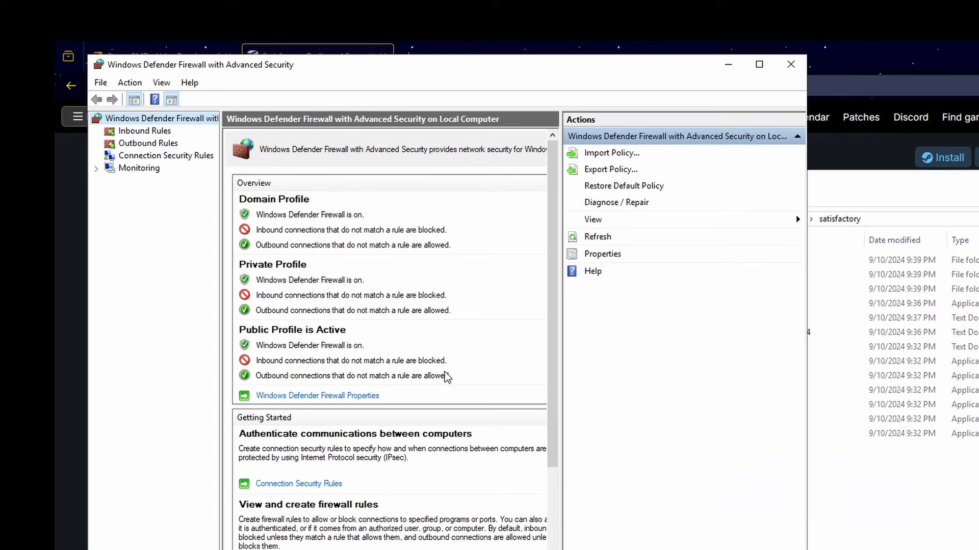
Create an inbound port rule named 7777 TCP that allows connections on TCP port 7777 for the domain, private and public profiles.
left_click(144, 135)
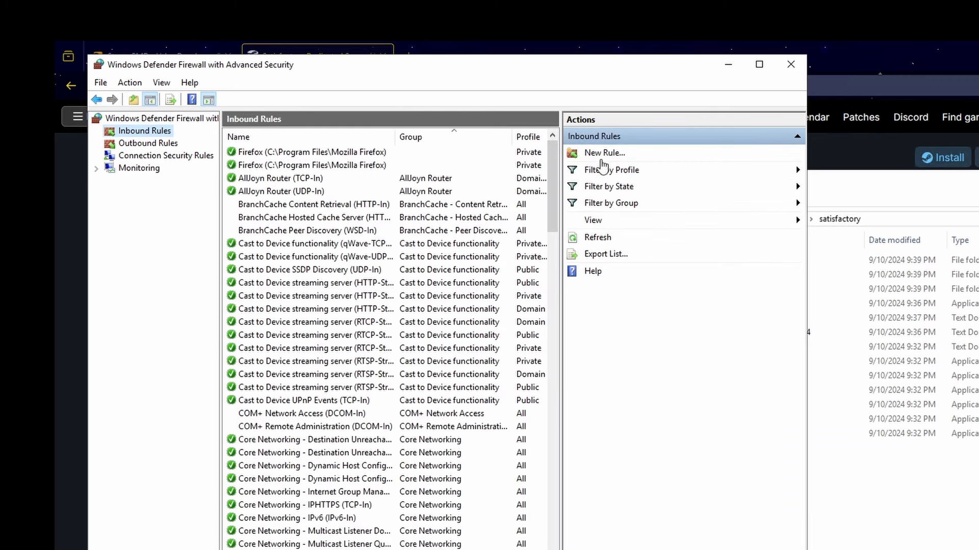
left_click(602, 154)
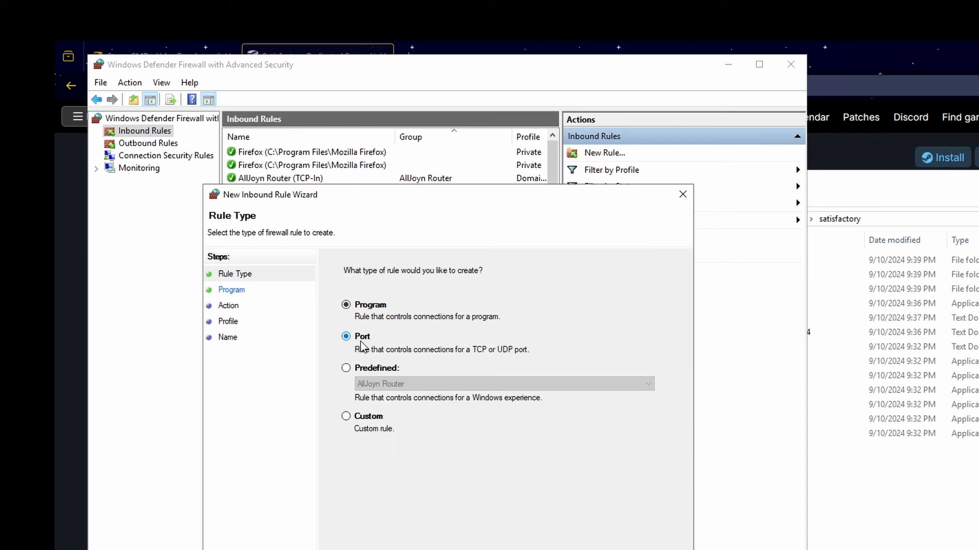
left_click(362, 343)
key("Return")
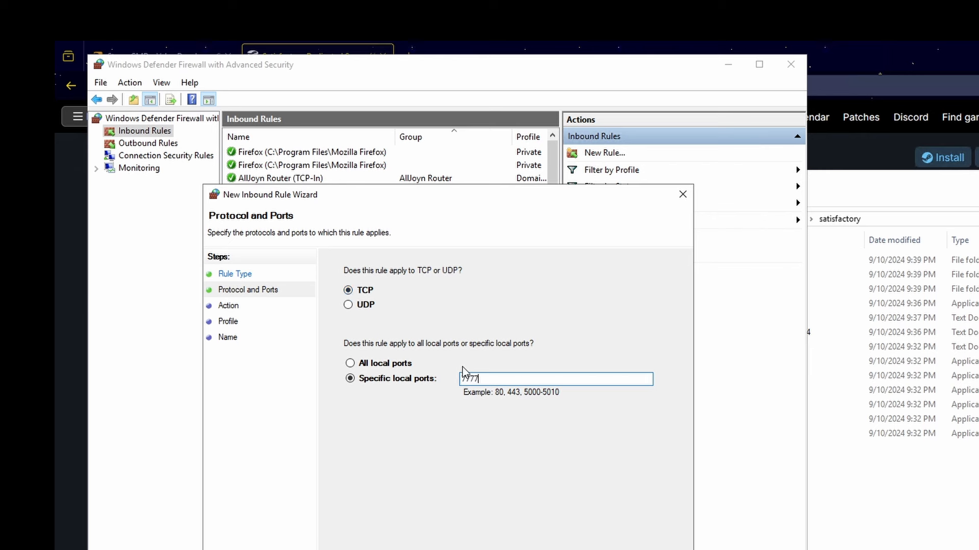
left_click(586, 549)
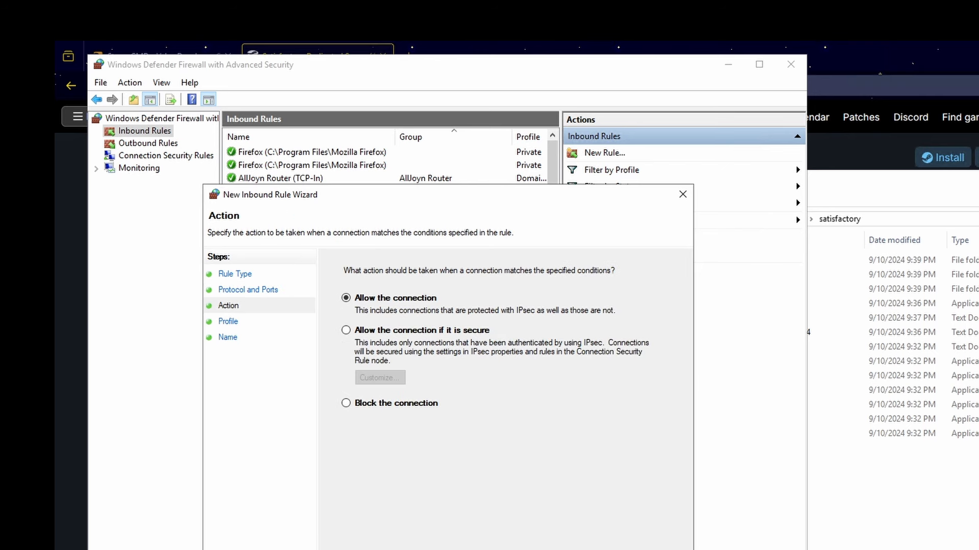
left_click(586, 549)
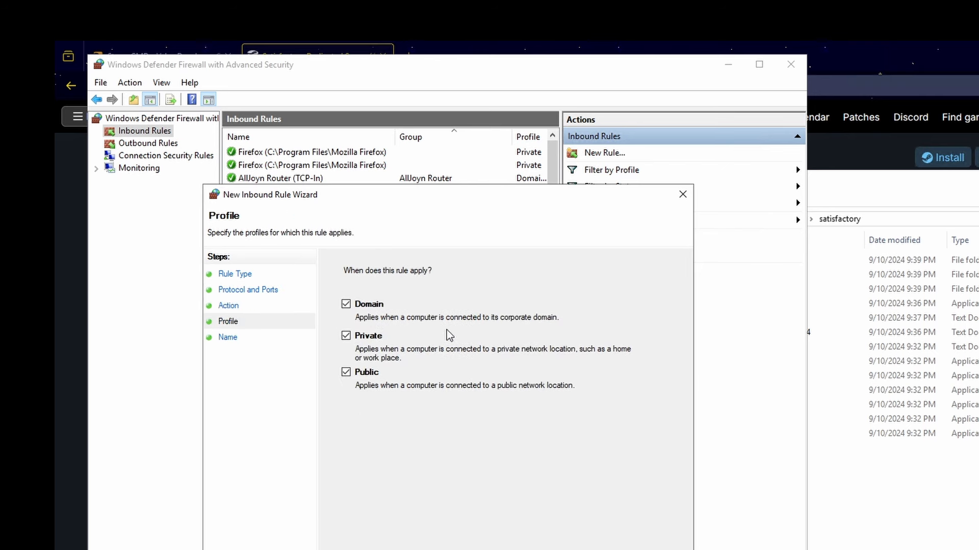
left_click(586, 549)
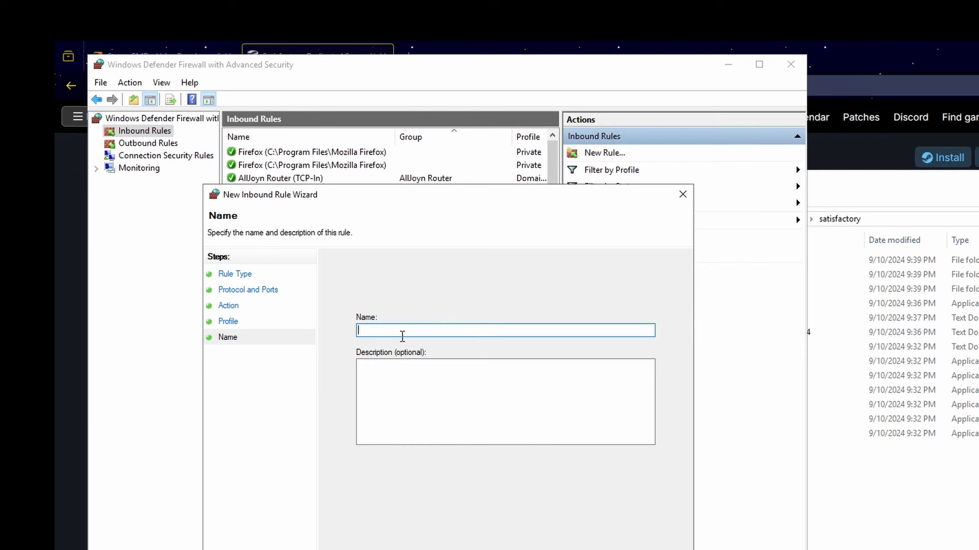
type("7777 TCP")
left_click(662, 545)
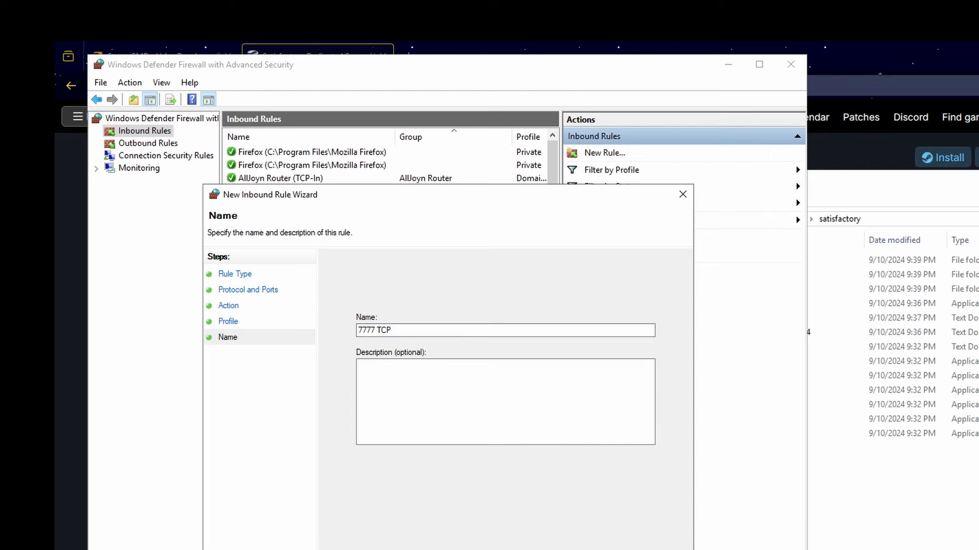
Create an inbound port rule named 7777 UDP that allows connections on UDP port 7777 for all profiles.
left_click(600, 153)
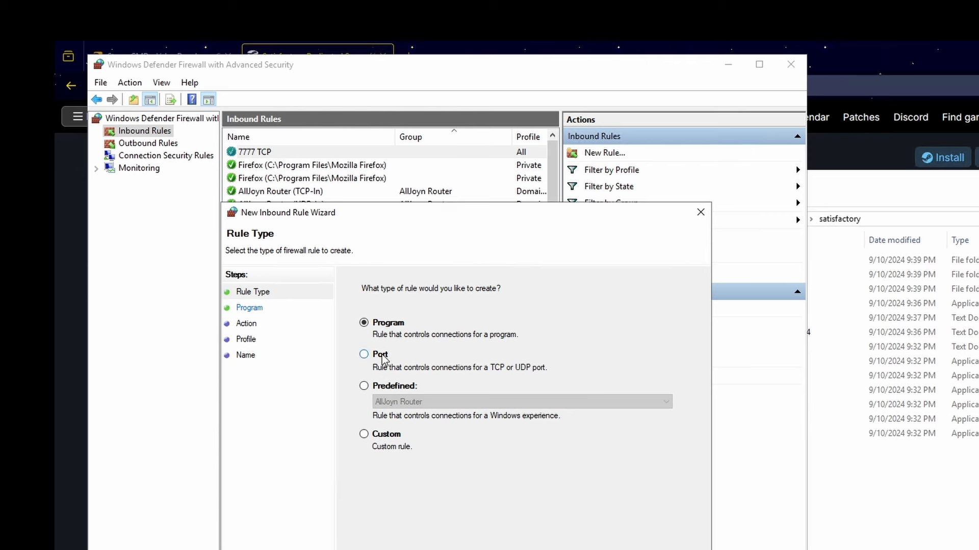
left_click(382, 355)
key("Return")
left_click(377, 323)
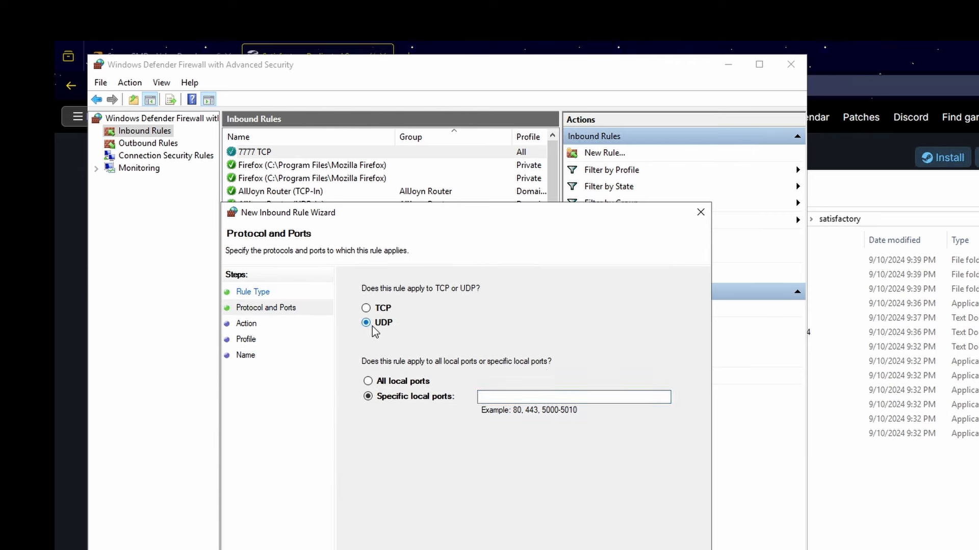
left_click(518, 396)
type("7777")
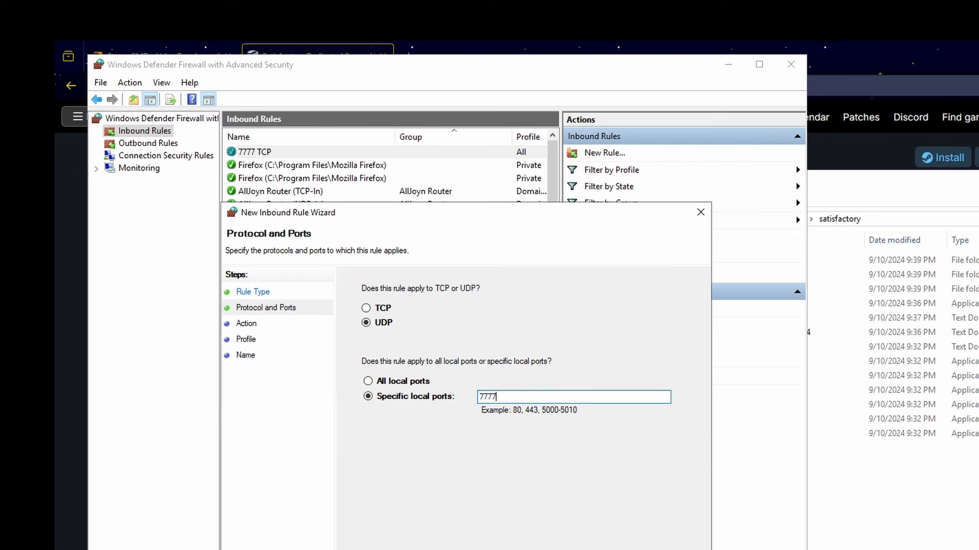
key("Return")
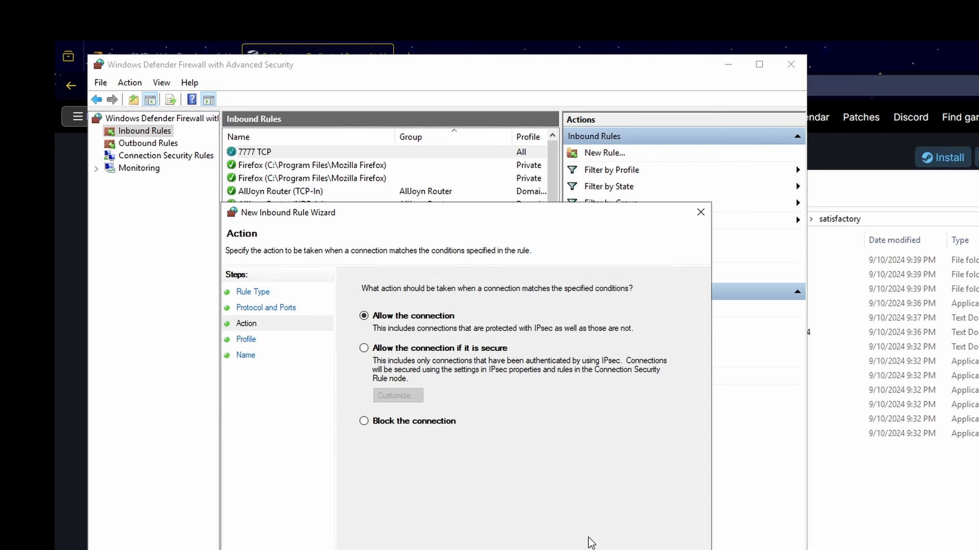
key("Return")
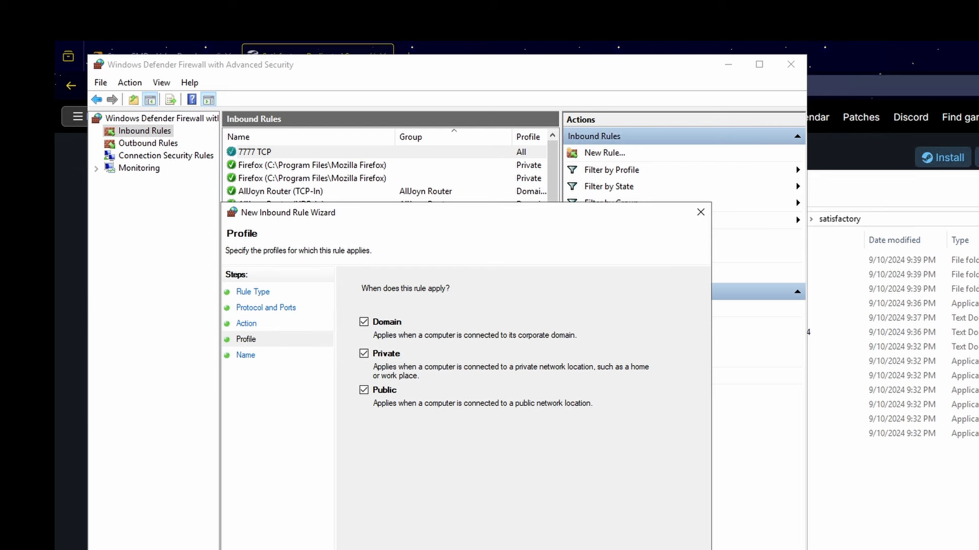
key("Return")
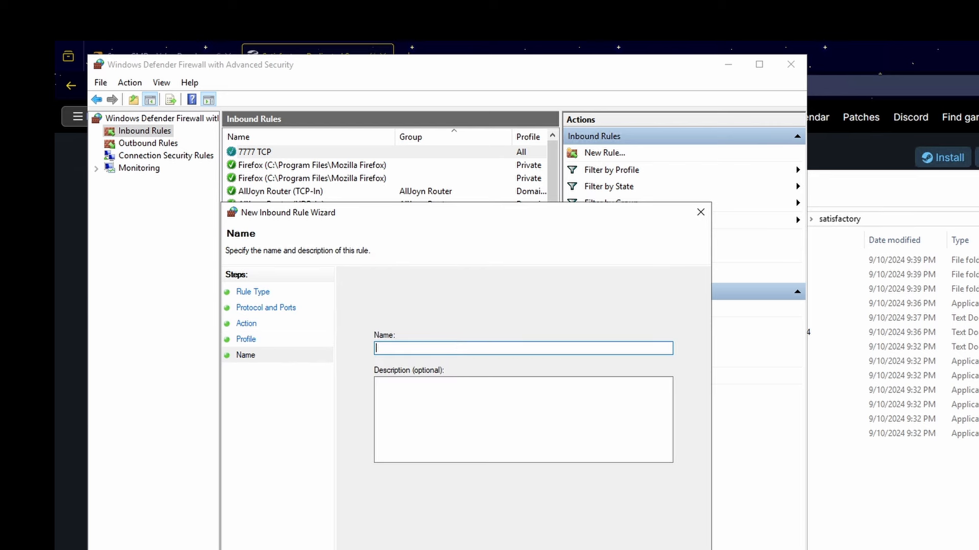
type("7777 UDP")
key("Return")
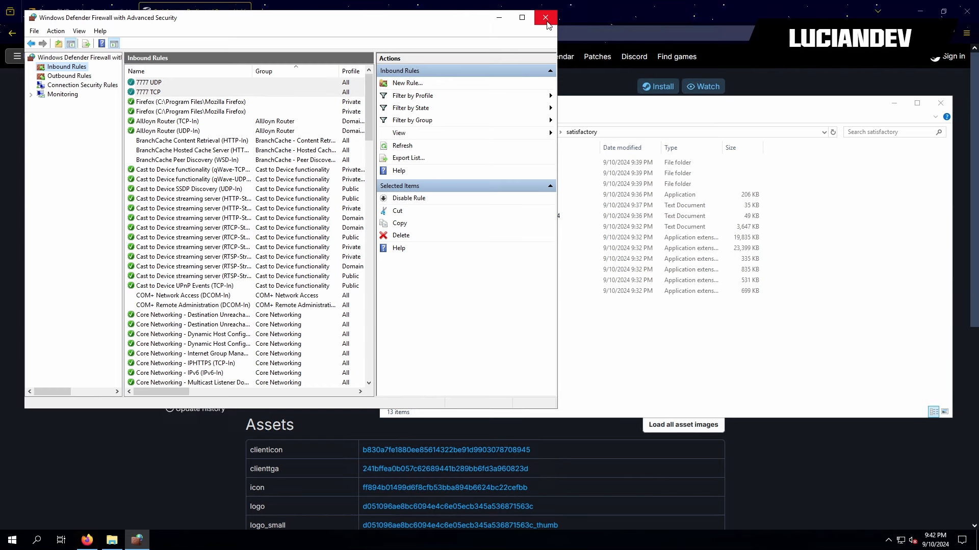
Close the firewall console and launch the FactoryServer application from the satisfactory folder.
left_click(546, 20)
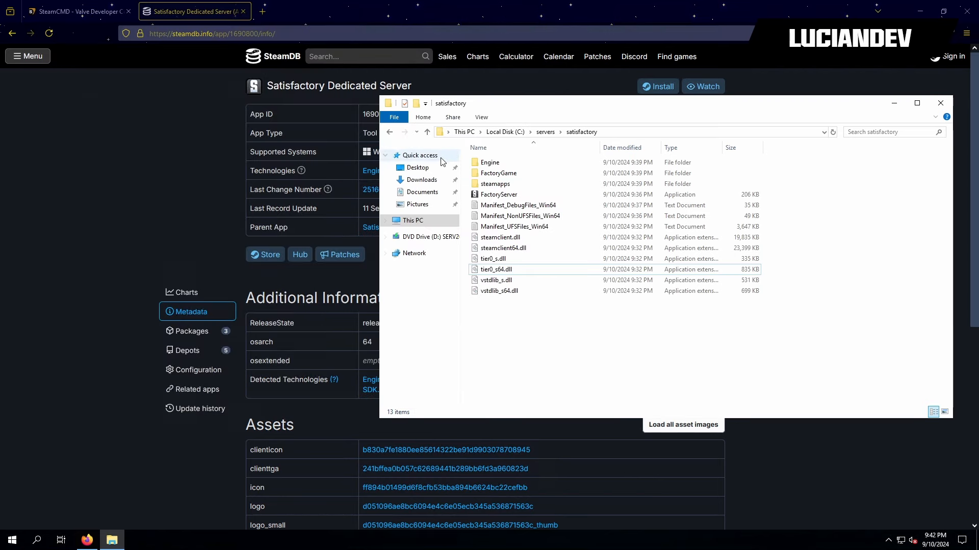
left_click(488, 197)
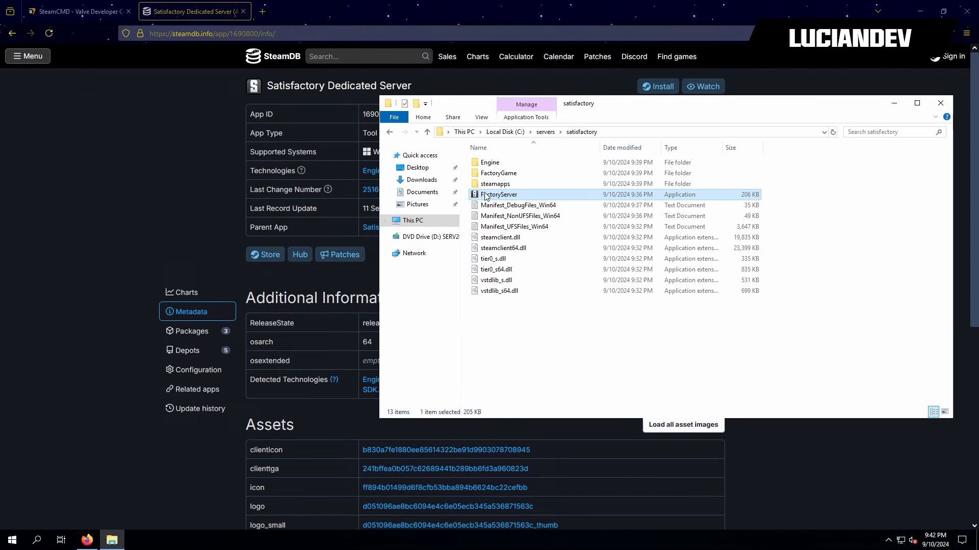
double_click(529, 196)
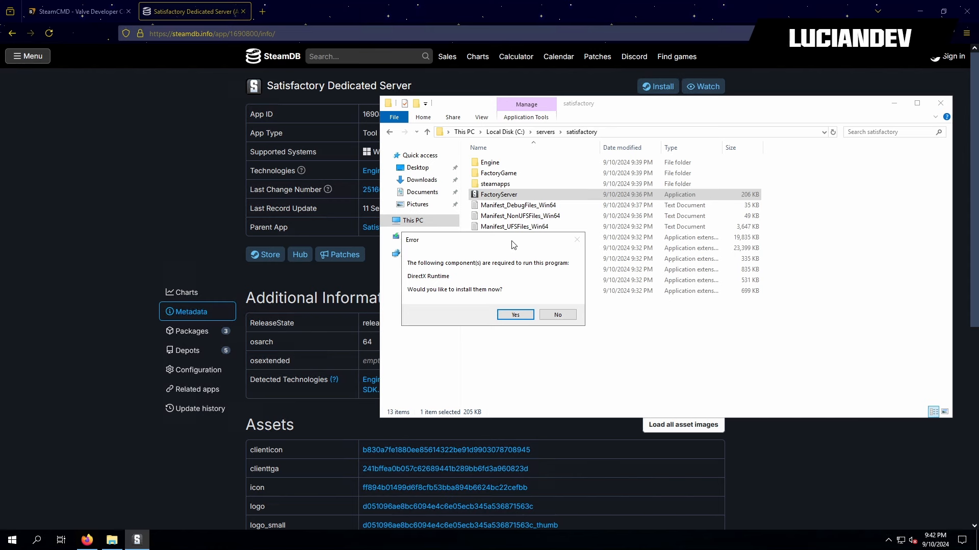
Install the required DirectX Runtime through the UE Prerequisites (x64) setup, accepting its license terms, and close the setup when finished.
left_click(516, 316)
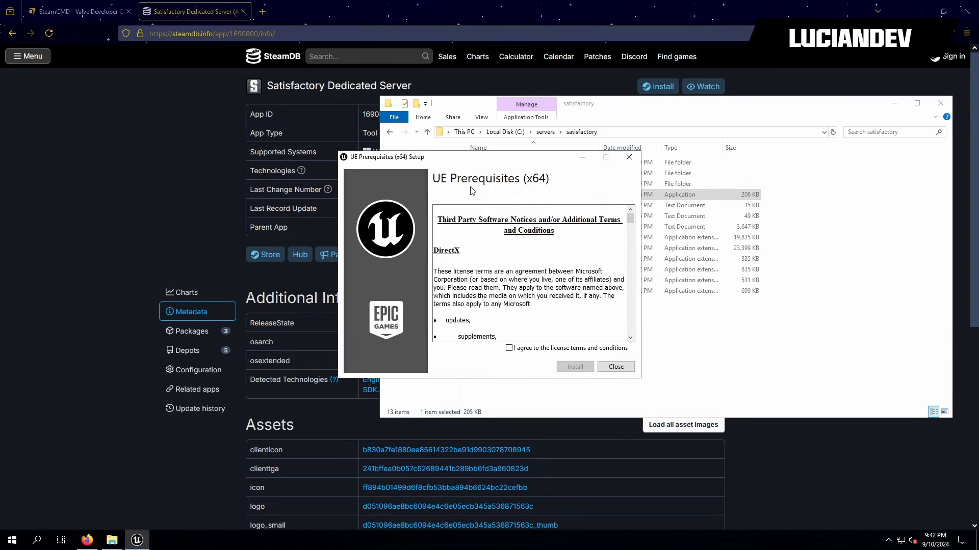
left_click(512, 350)
left_click(576, 368)
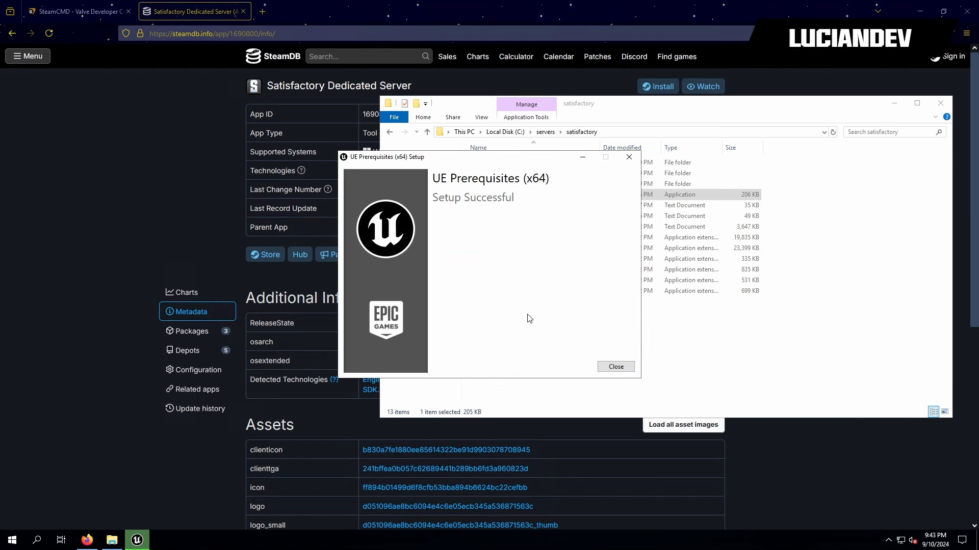
left_click(624, 369)
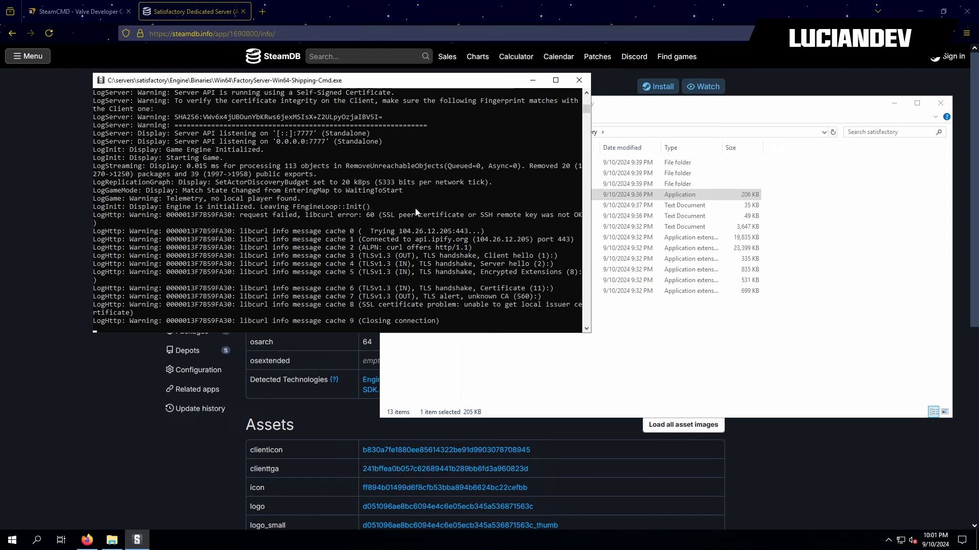
Examine the FactoryServer console log for certificate messages, the Server API listening port and engine initialization.
left_click_drag(462, 321, 417, 223)
left_click(417, 222)
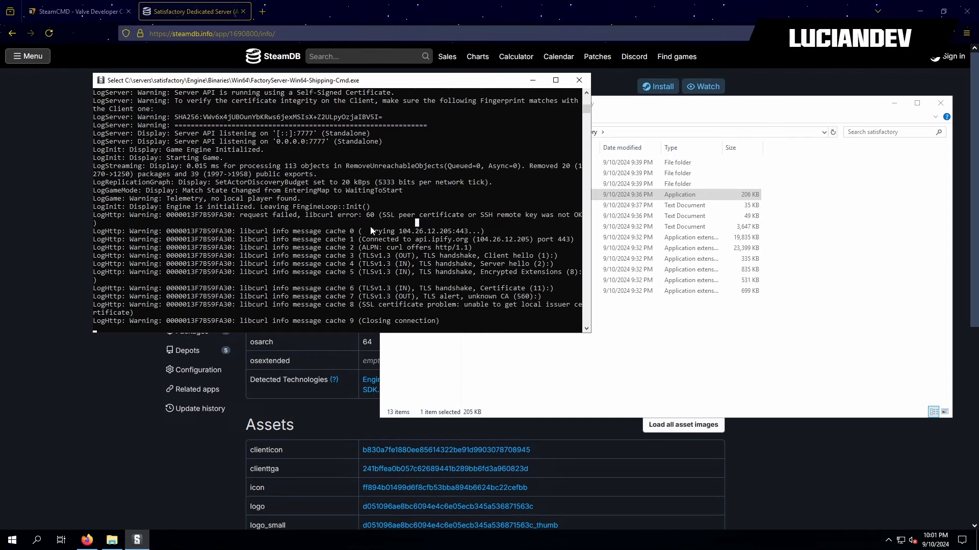
scroll(370, 226, "up", 4)
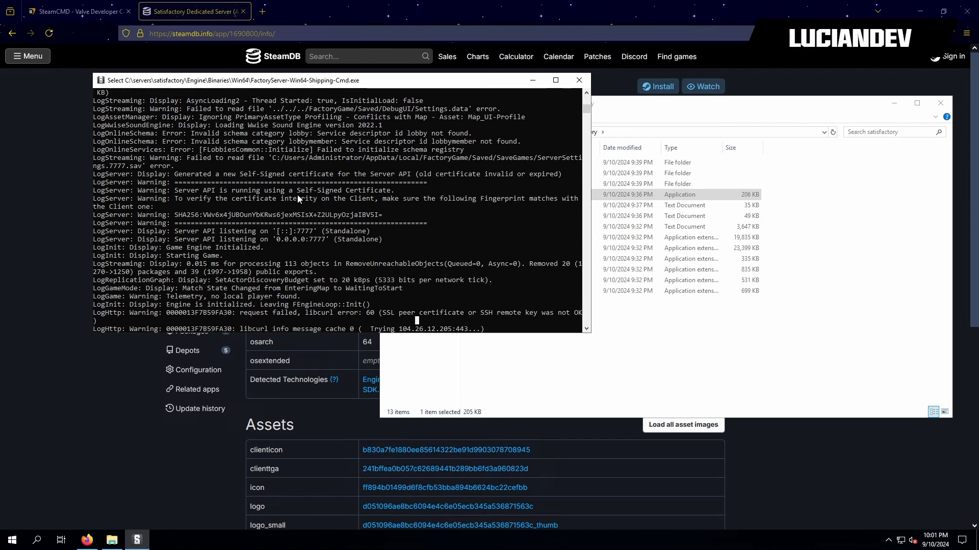
scroll(301, 195, "up", 1)
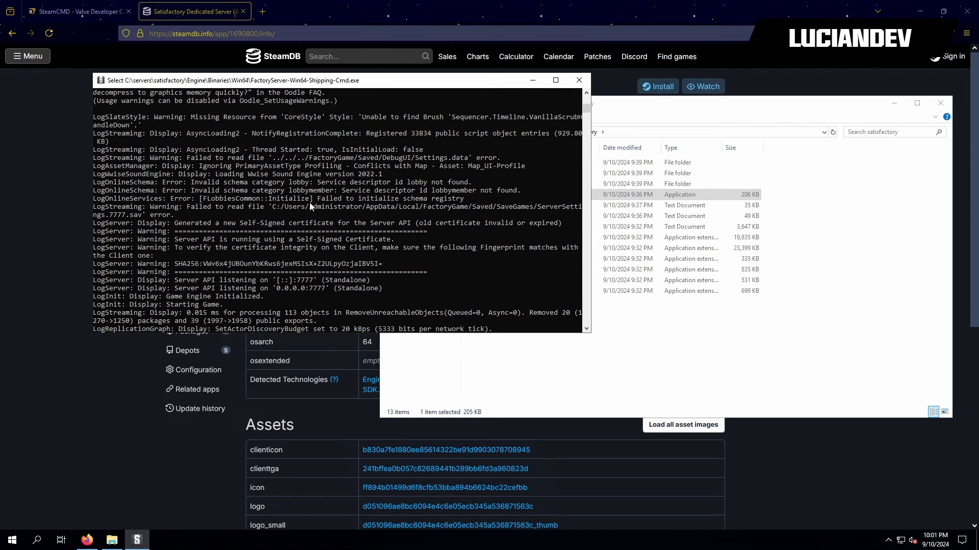
scroll(310, 203, "up", 1)
scroll(310, 204, "up", 1)
scroll(310, 204, "down", 3)
scroll(310, 206, "down", 2)
scroll(310, 206, "down", 2)
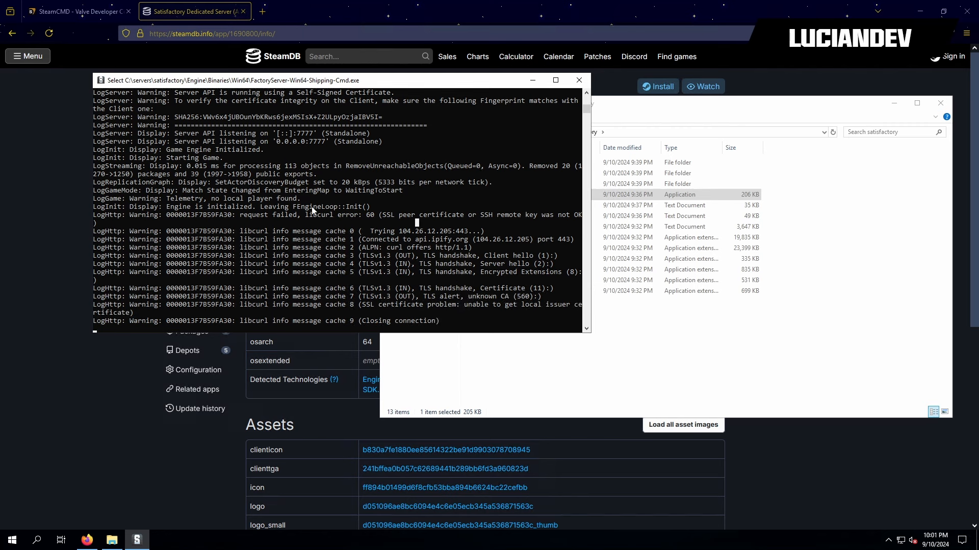
scroll(220, 179, "down", 2)
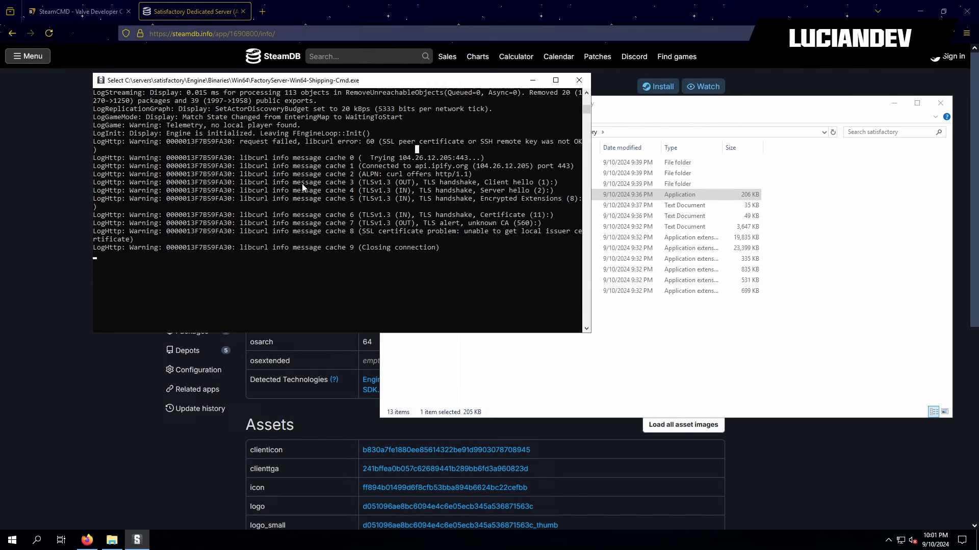
scroll(305, 184, "up", 1)
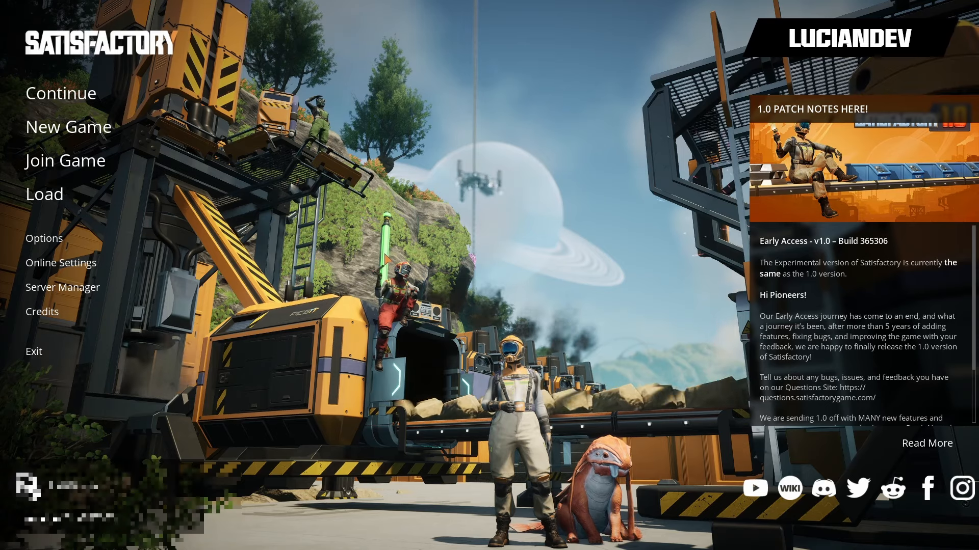
Switch to the Satisfactory game, add a server at address 192.168.1.107 on port 7777 in Server Manager, and accept its certificate.
left_click(76, 288)
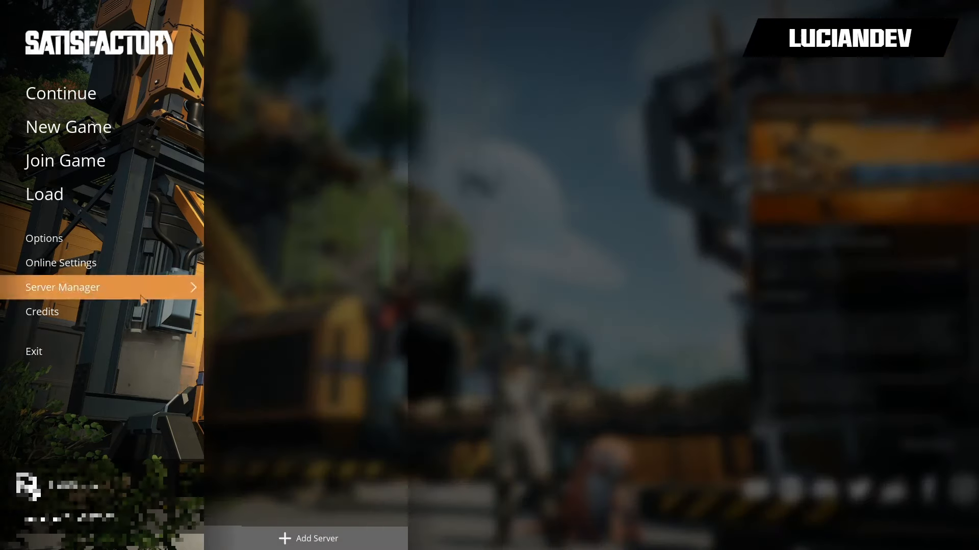
left_click(311, 539)
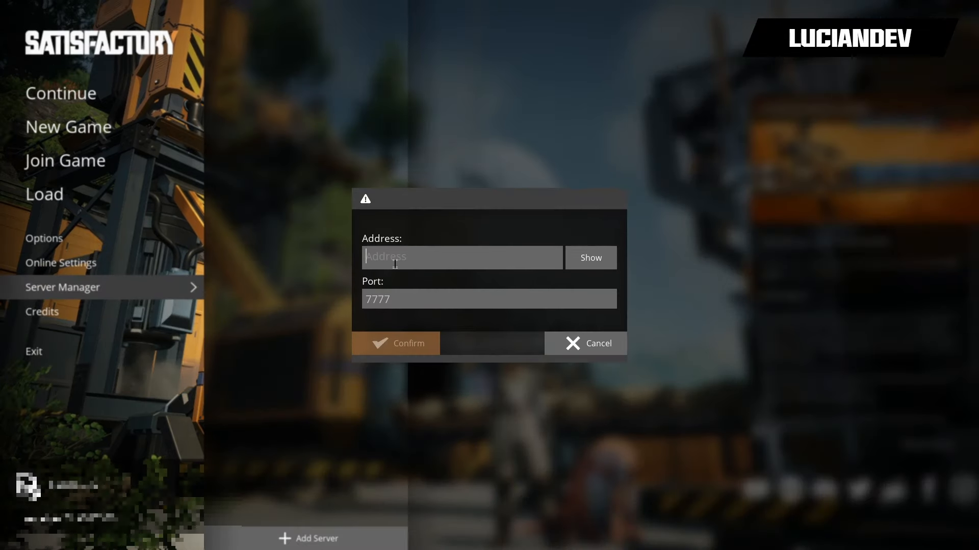
left_click(598, 259)
left_click(539, 257)
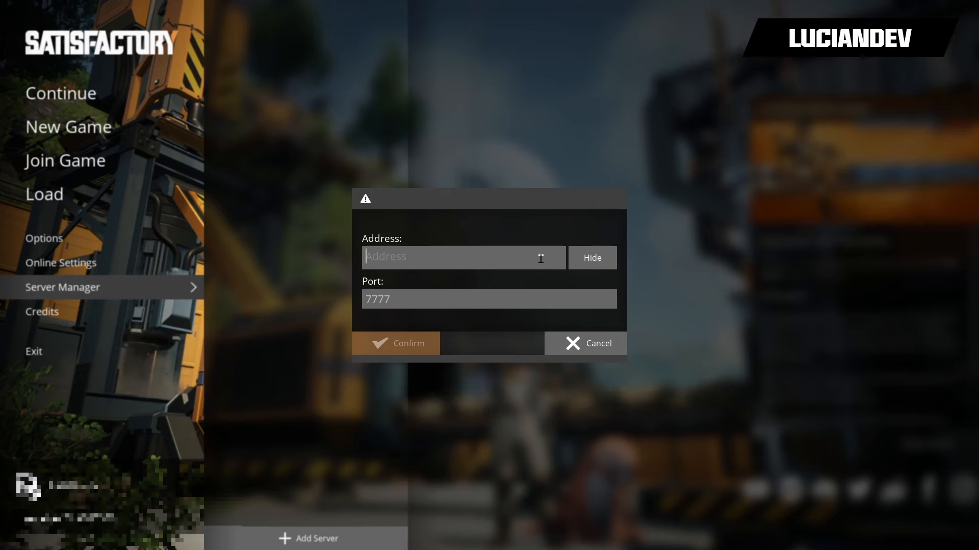
type("192.168.1.")
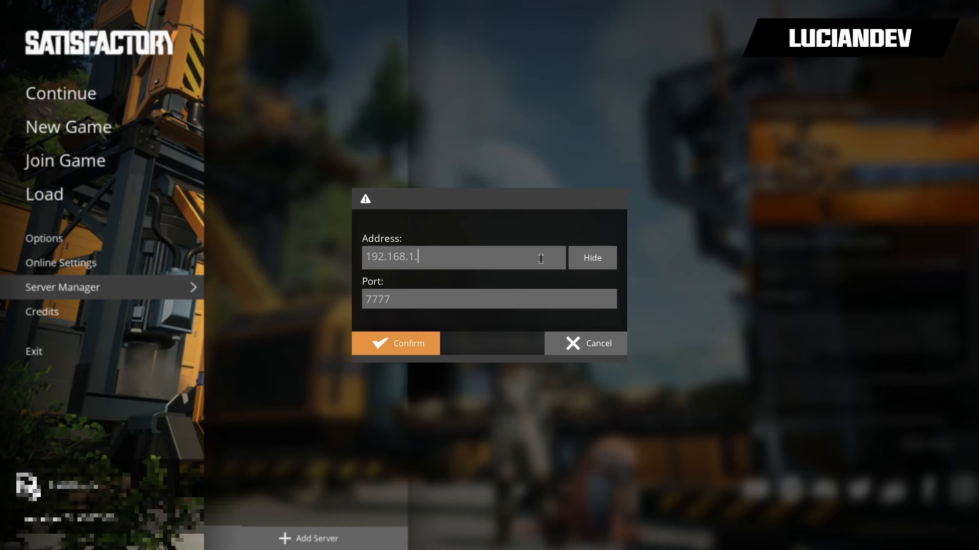
type("107")
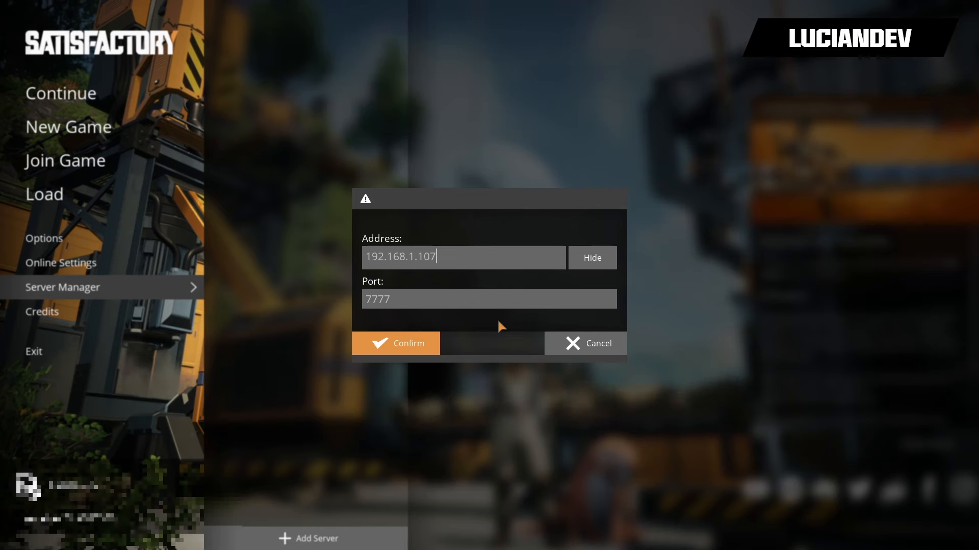
left_click(404, 344)
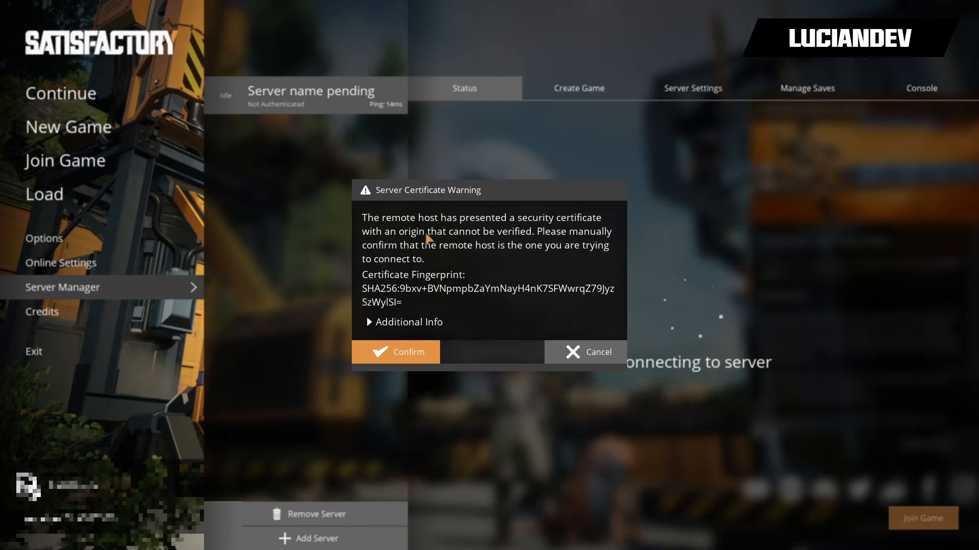
left_click(402, 353)
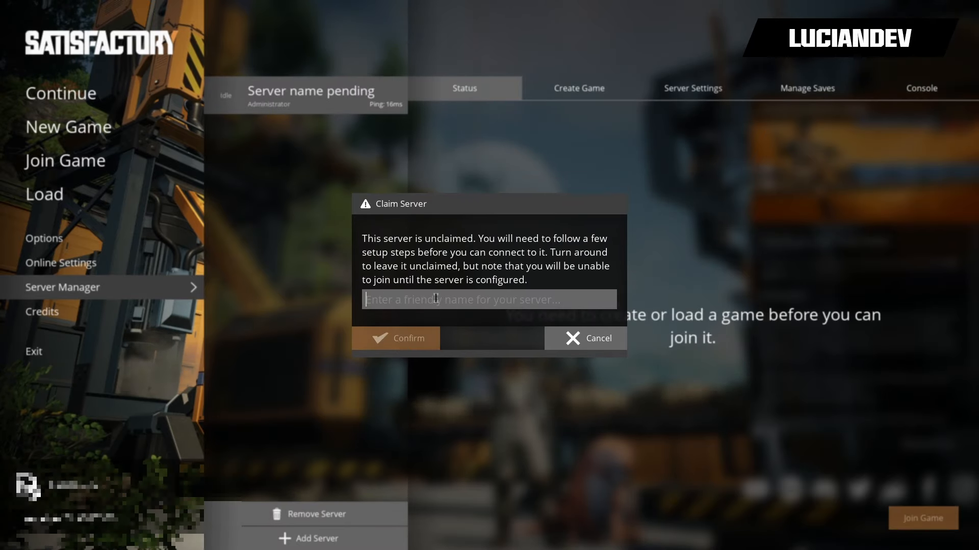
Claim the server by giving it a friendly name made of the owner's first name followed by "'s Server".
left_click(435, 299)
type("Lucian")
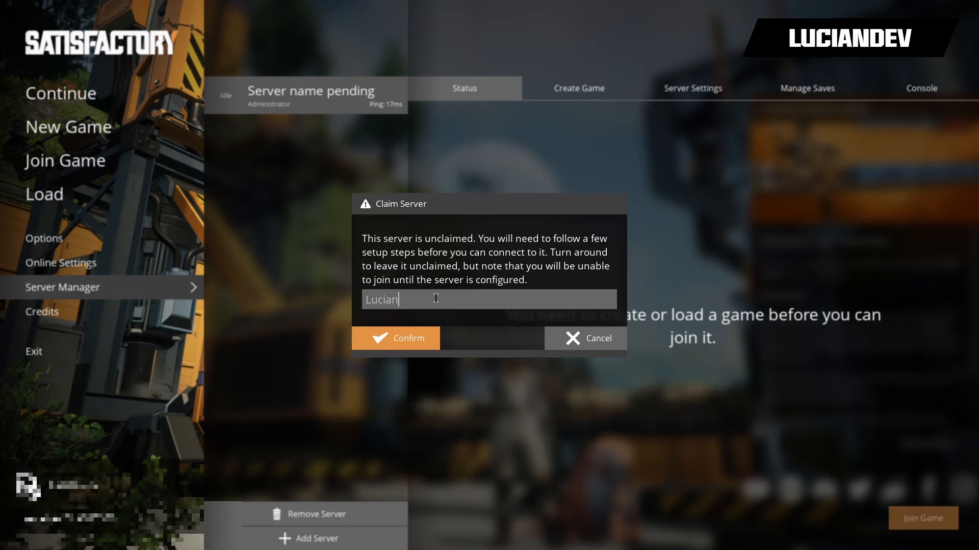
type("'s Server")
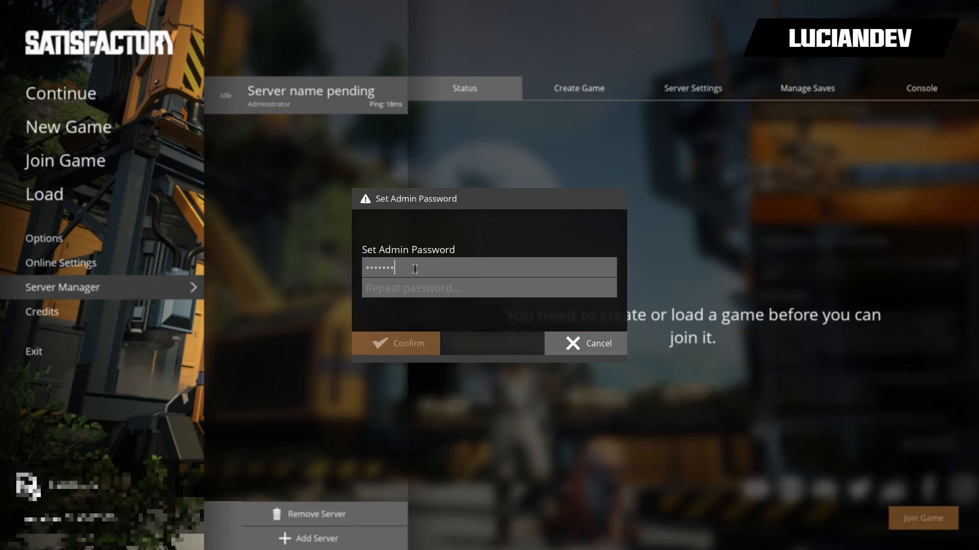
Set the server's admin password, repeating it for verification.
left_click(429, 292)
type("*********")
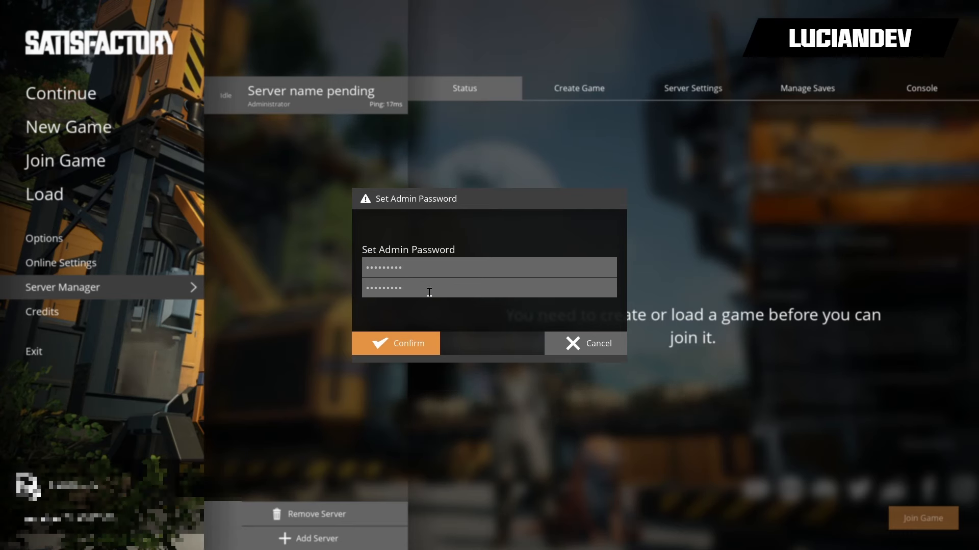
left_click(407, 341)
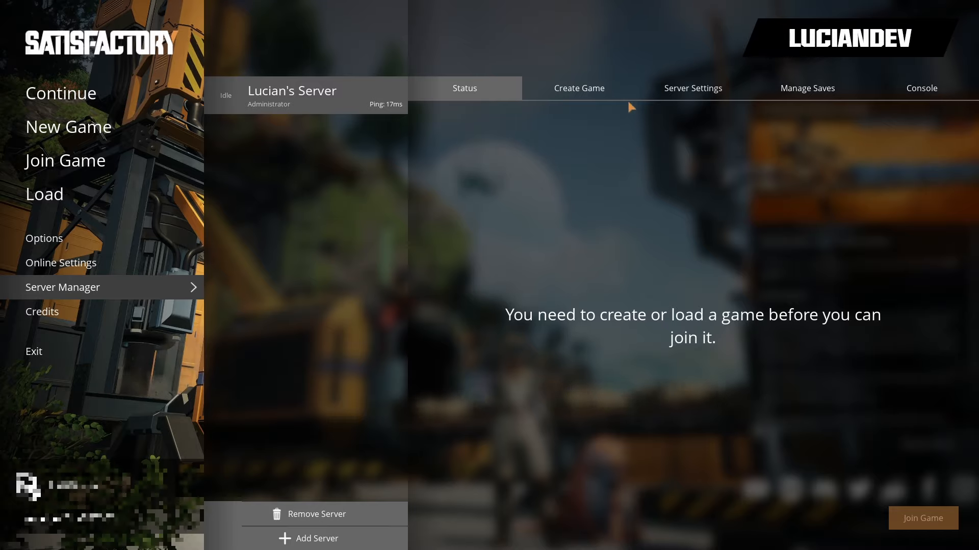
Create a game on the server in the Grass Fields starting area, with the host's first name plus "Tut" as session name, and join it.
left_click(572, 91)
mouse_move(878, 247)
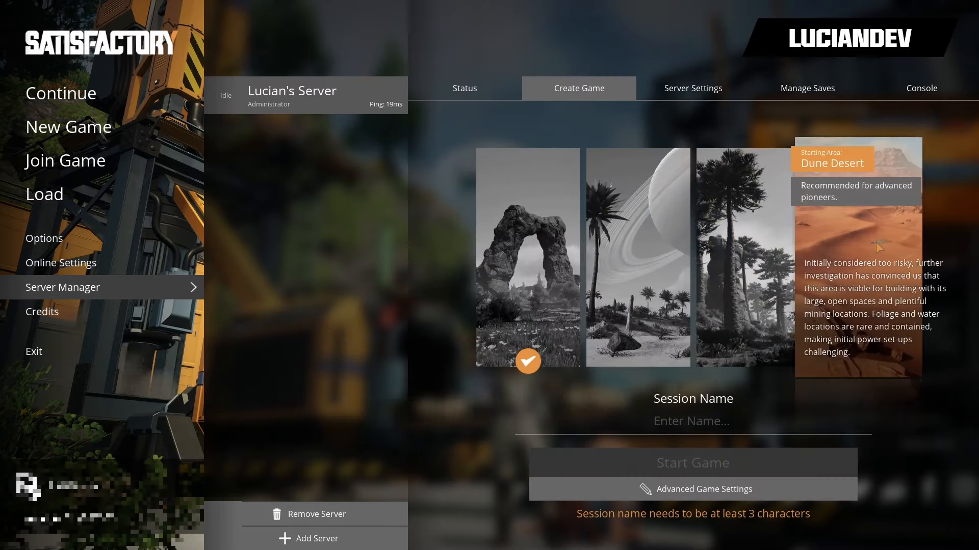
mouse_move(529, 214)
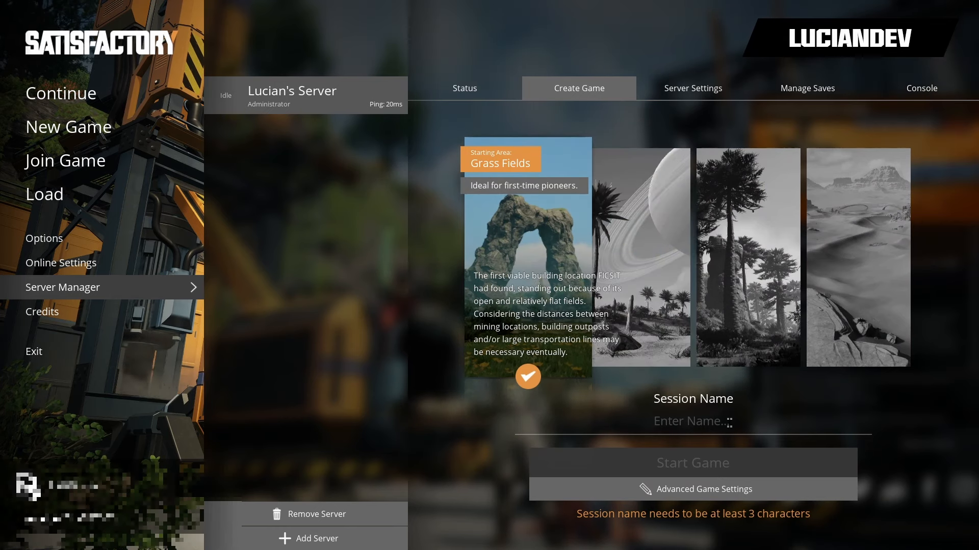
left_click(691, 421)
type("LucianTut")
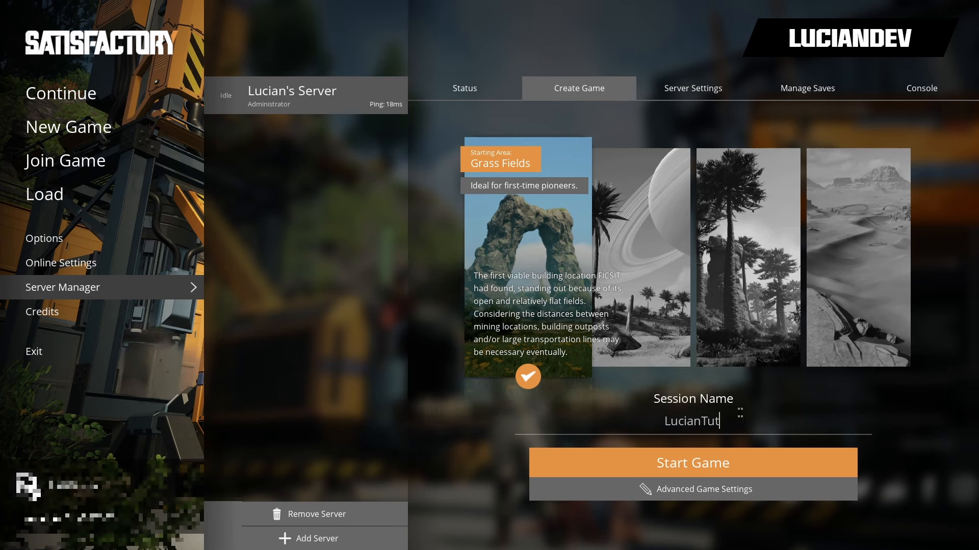
left_click(693, 465)
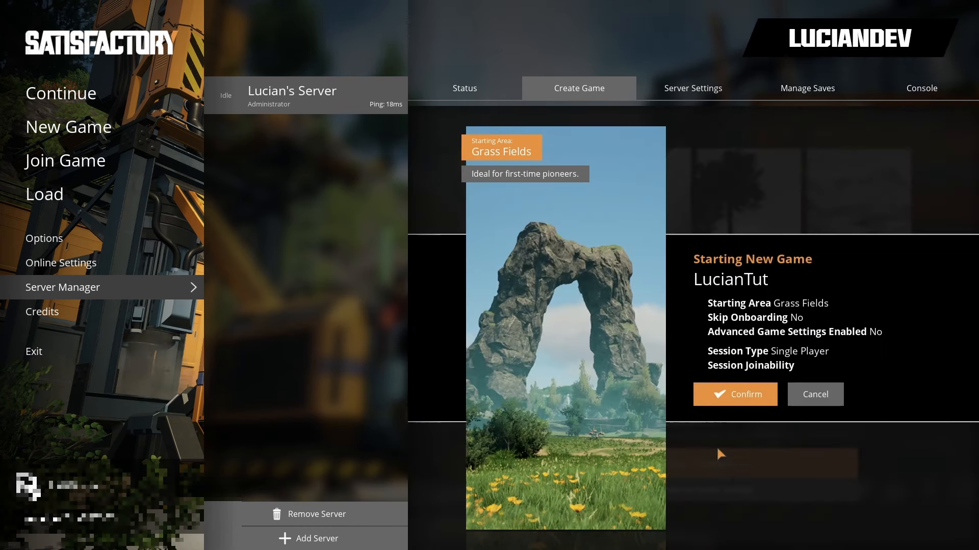
left_click(744, 400)
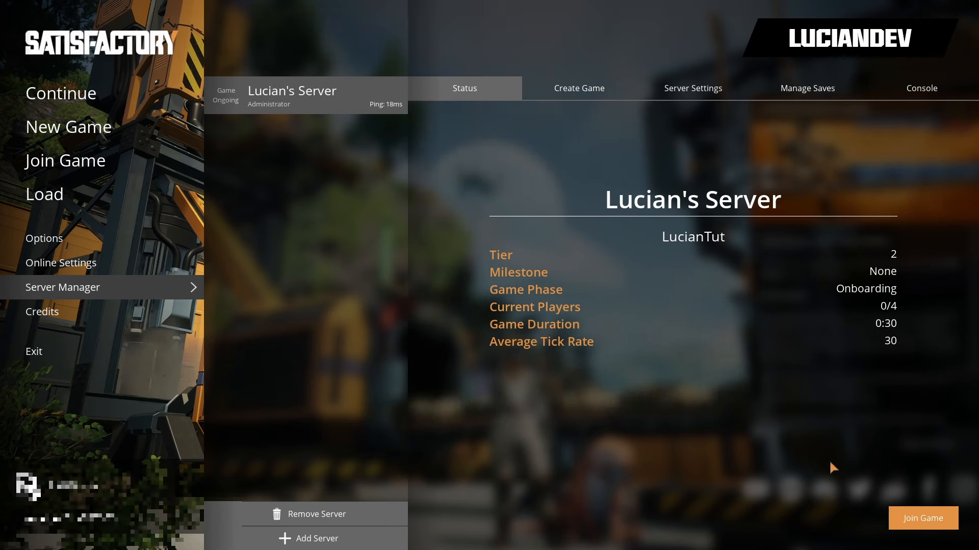
left_click(910, 512)
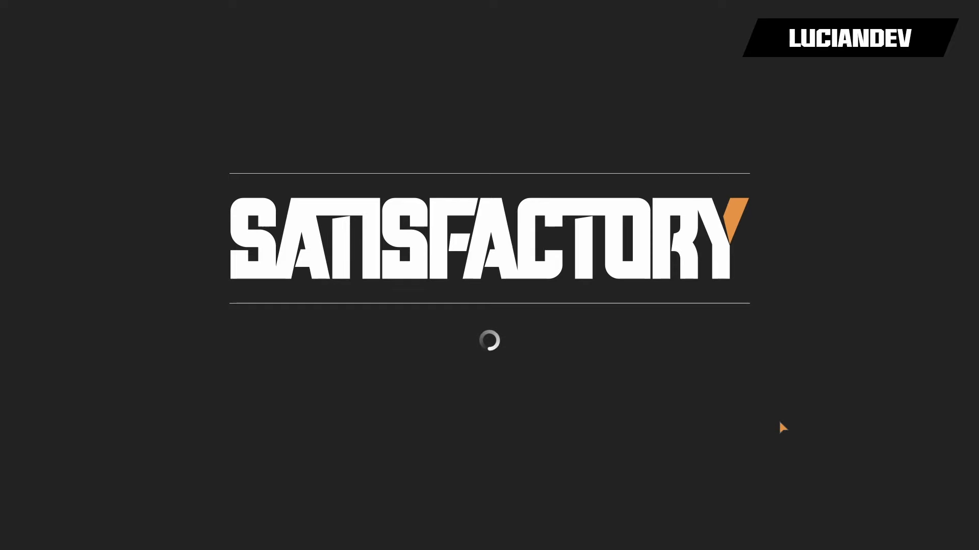